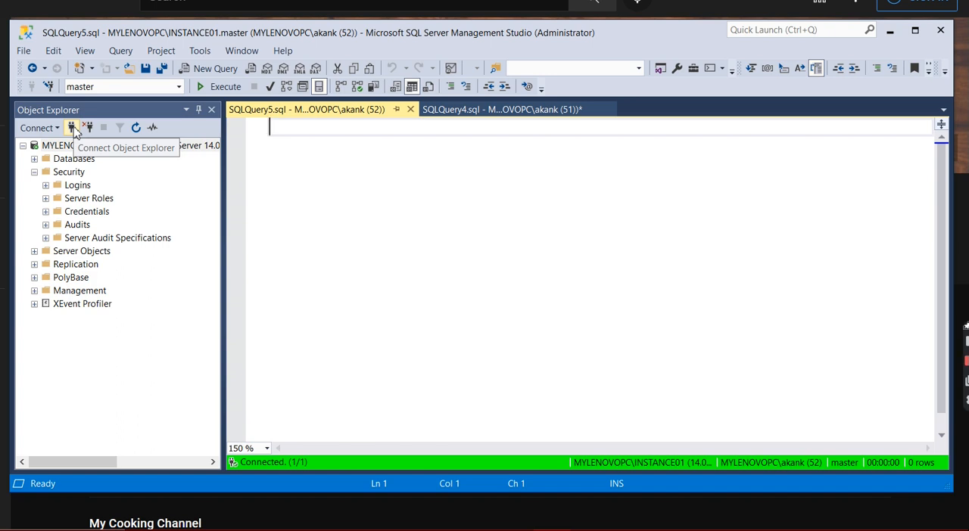
Try to connect to MYLENOVOPC\INSTANCE01 with SQL Server Authentication as sa, entering the account password
left_click(72, 127)
left_click(522, 157)
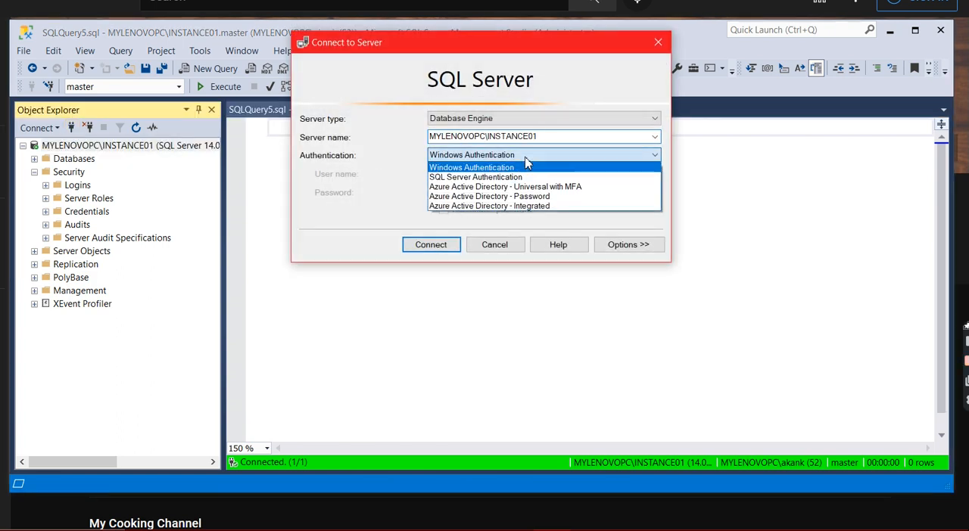
left_click(485, 178)
left_click(457, 194)
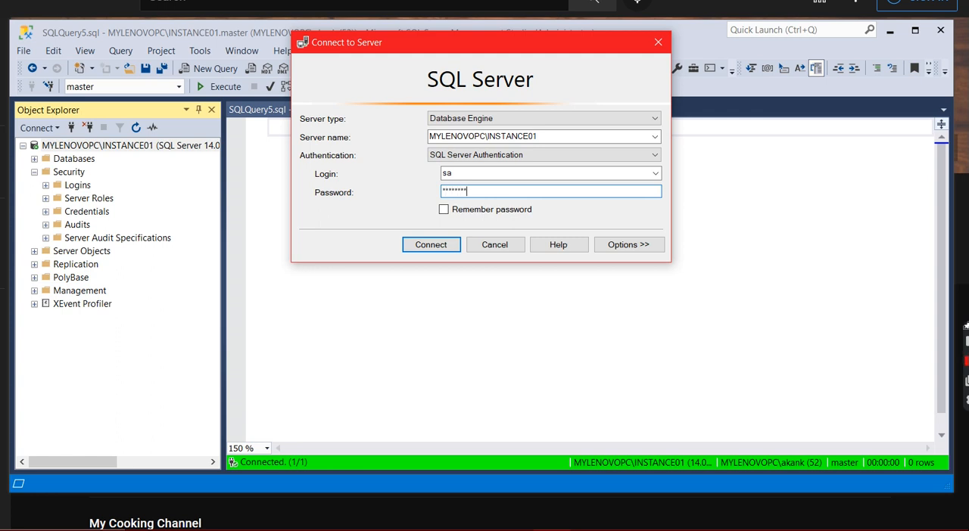
left_click(446, 250)
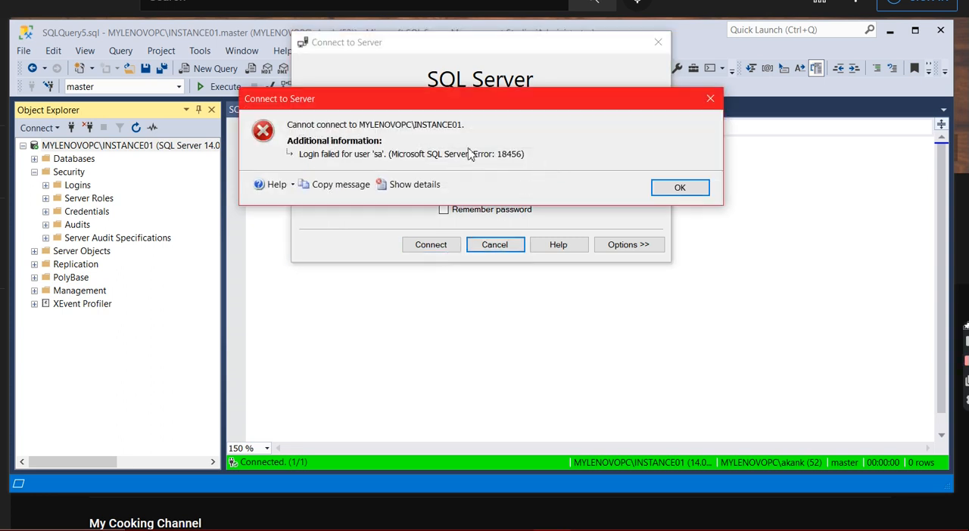
left_click(675, 189)
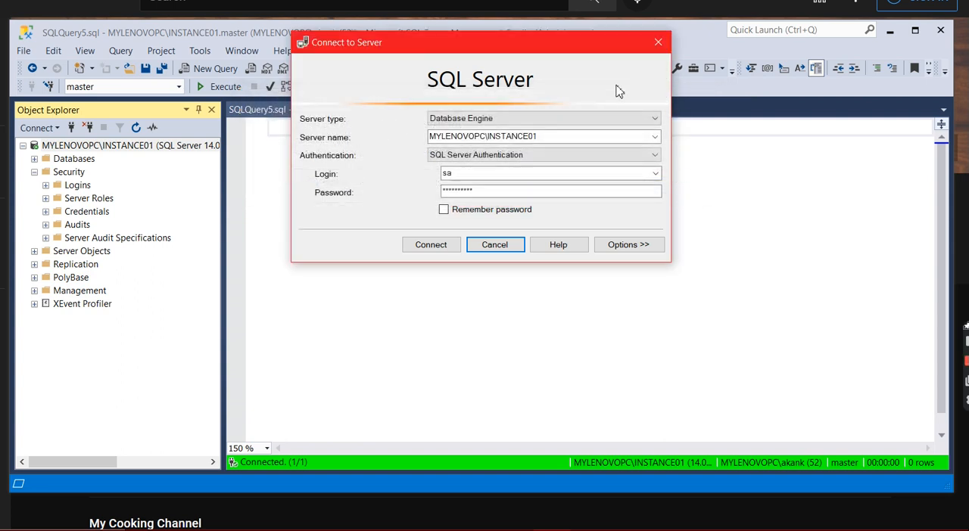
left_click(495, 245)
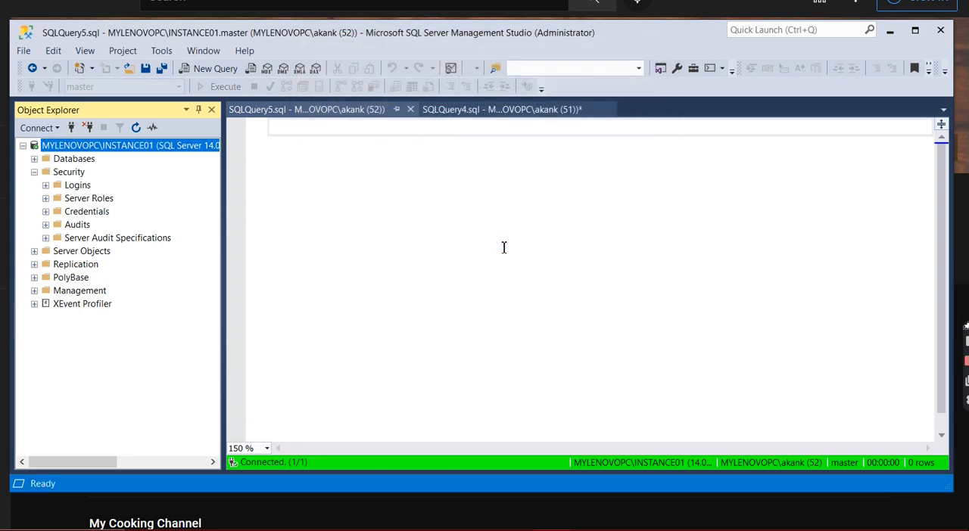
Run the existing IS_SRVROLEMEMBER ('sysadmin') query to check whether the current login has the sysadmin role
left_click(517, 114)
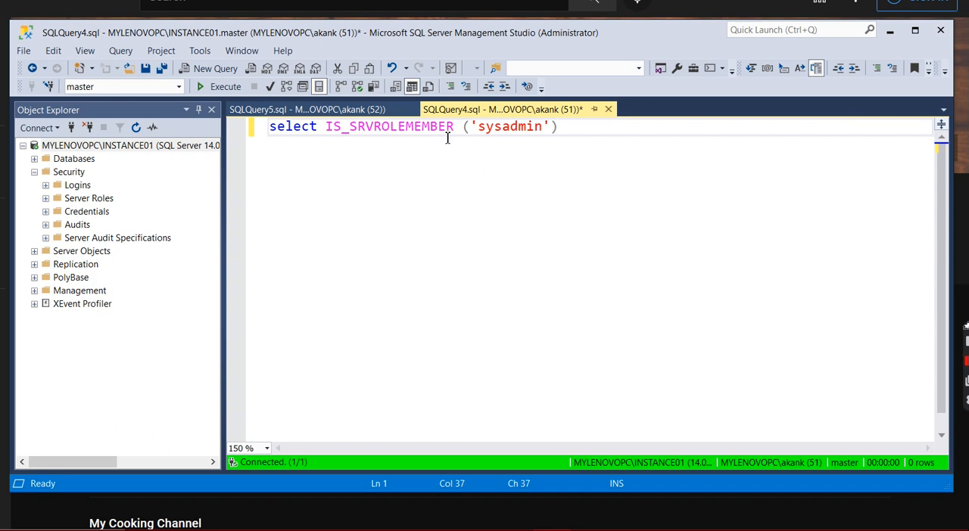
left_click(219, 87)
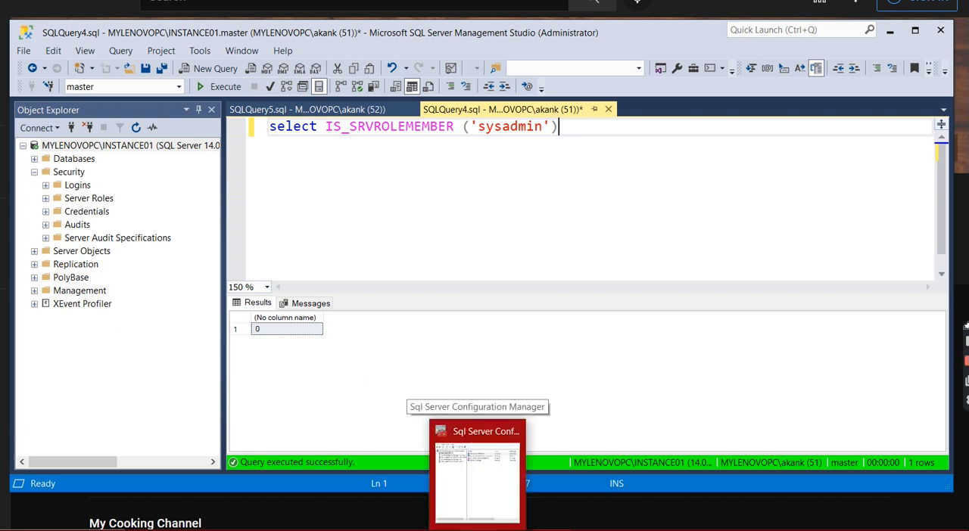
In Sql Server Configuration Manager, add the startup parameter -f to the SQL Server (INSTANCE01) service and save it
left_click(481, 473)
left_click_drag(590, 2, 484, 34)
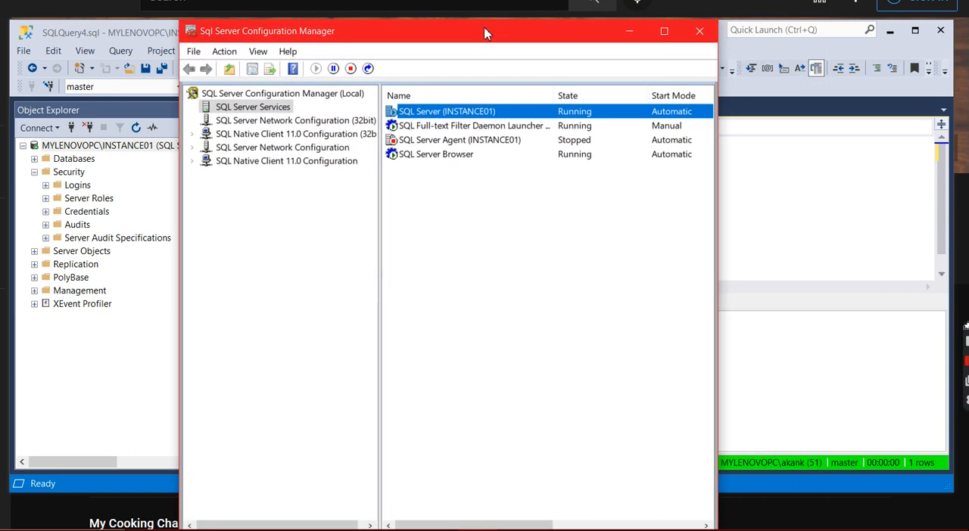
double_click(493, 115)
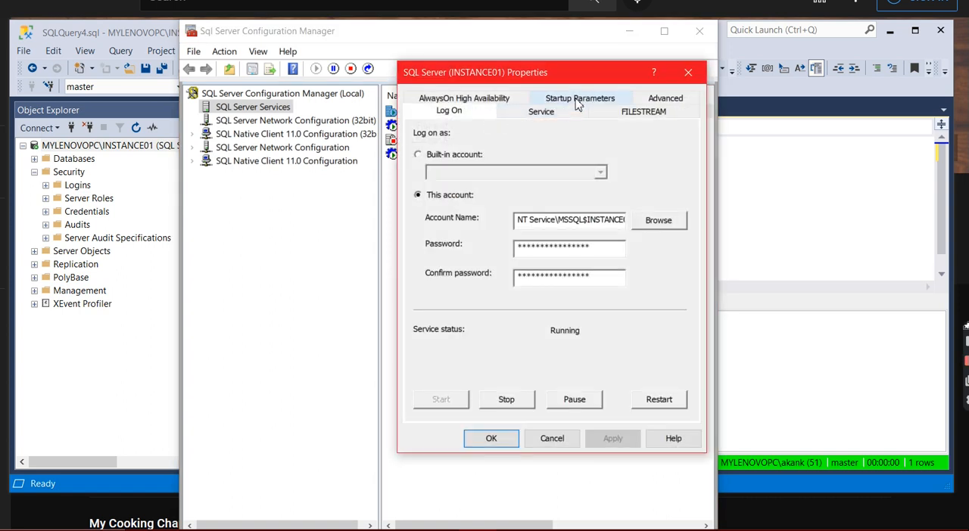
left_click(575, 104)
type("-f")
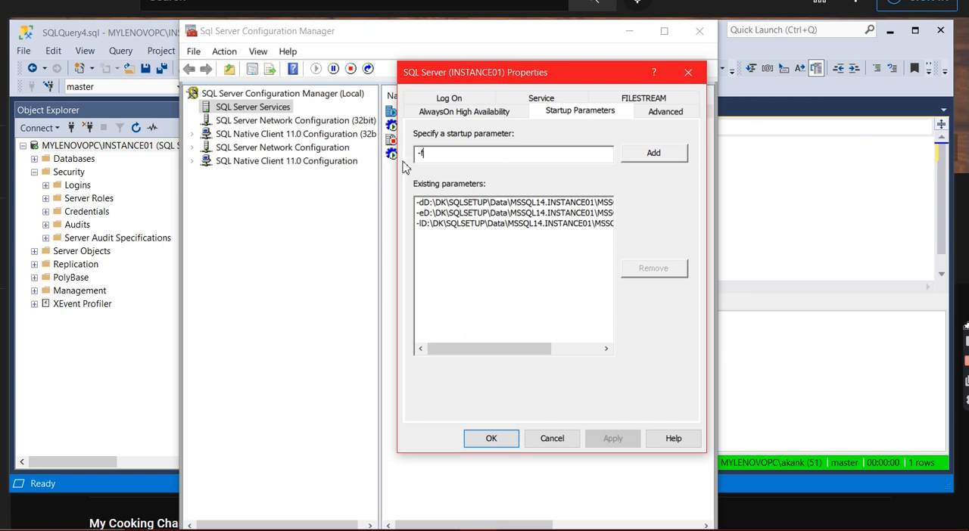
left_click(647, 155)
left_click(615, 442)
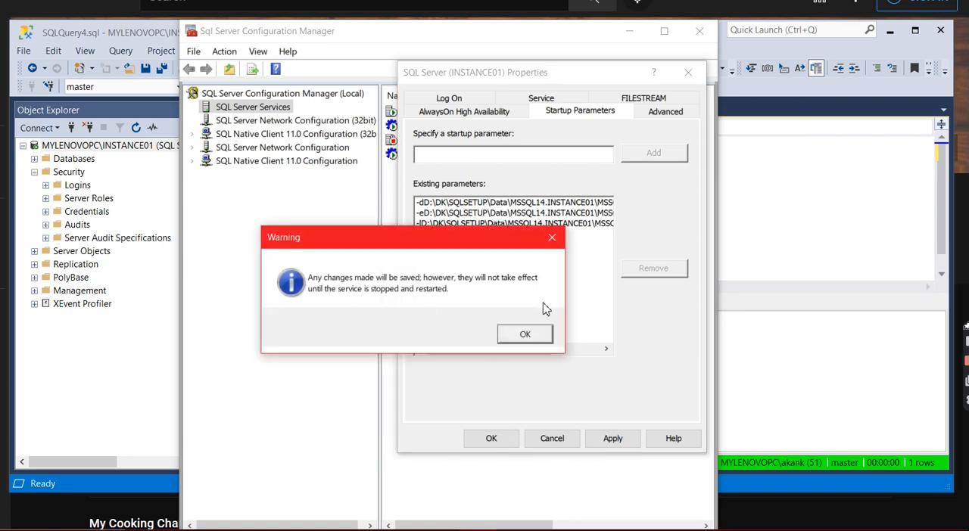
left_click(523, 336)
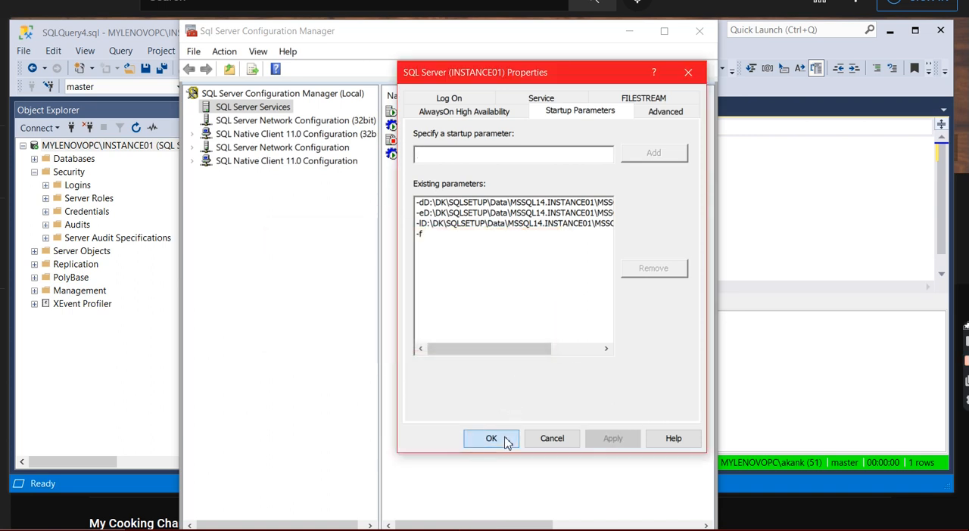
left_click(491, 438)
Restart the SQL Server (INSTANCE01) service and minimize Sql Server Configuration Manager
left_click(498, 112)
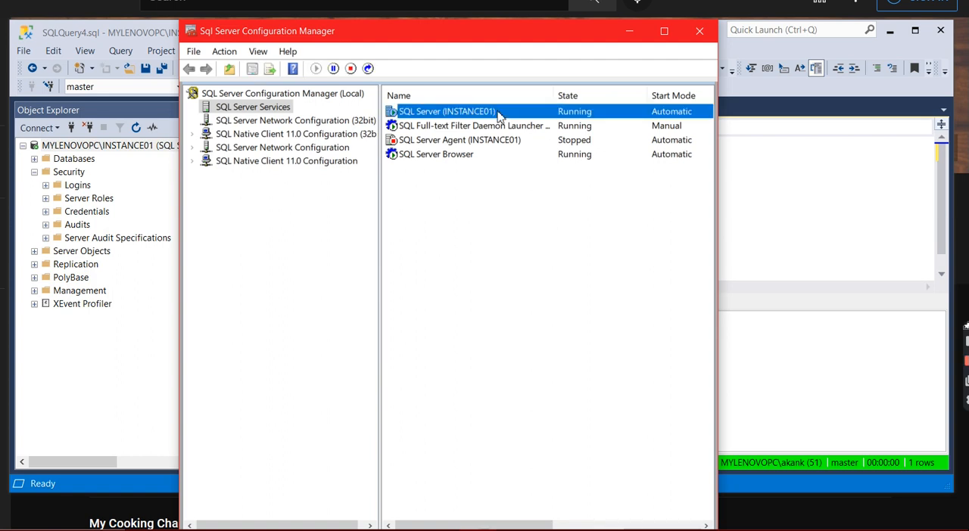
right_click(497, 111)
left_click(536, 188)
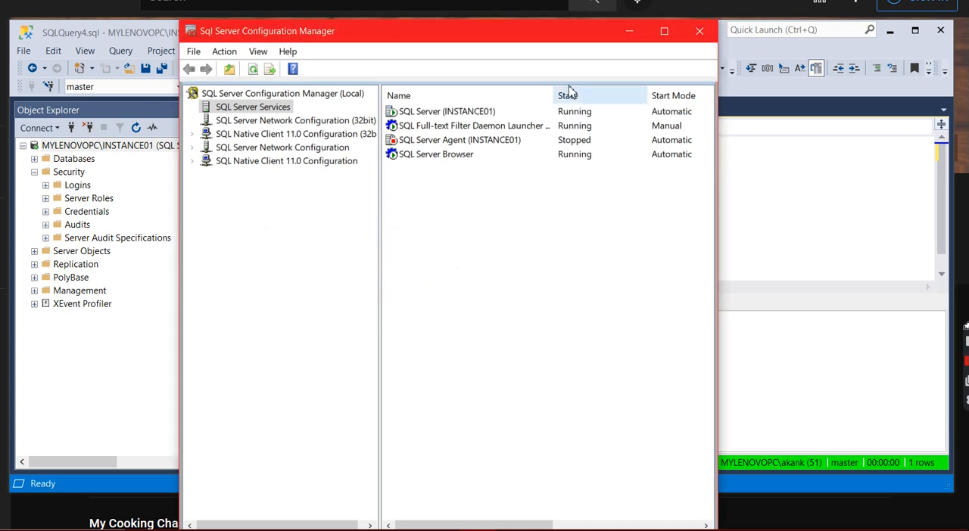
left_click(629, 31)
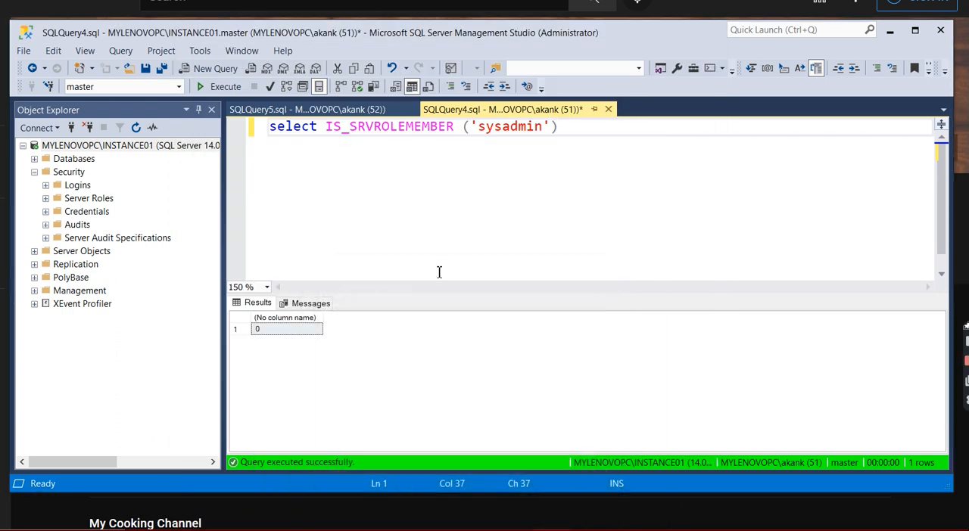
Close both open query files and exit SQL Server Management Studio to drop the server connection
left_click(608, 109)
left_click(533, 361)
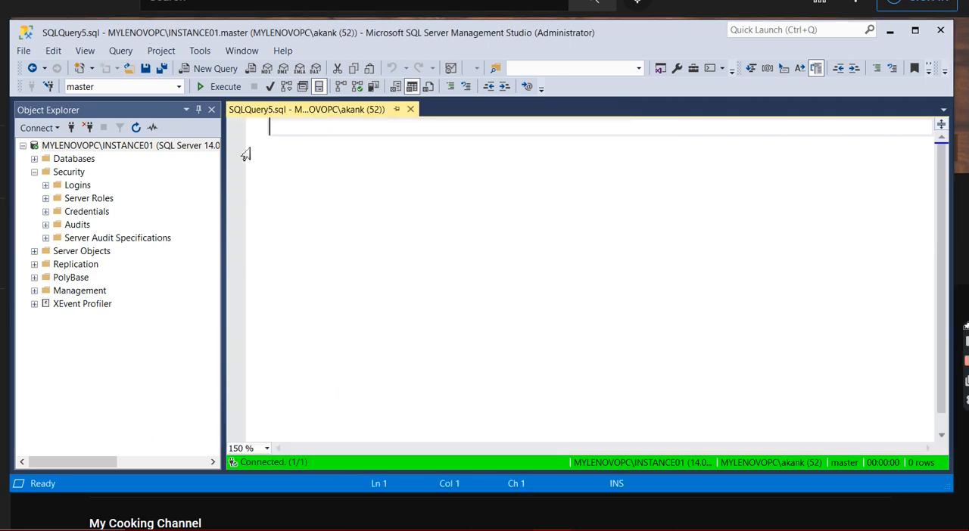
left_click(410, 110)
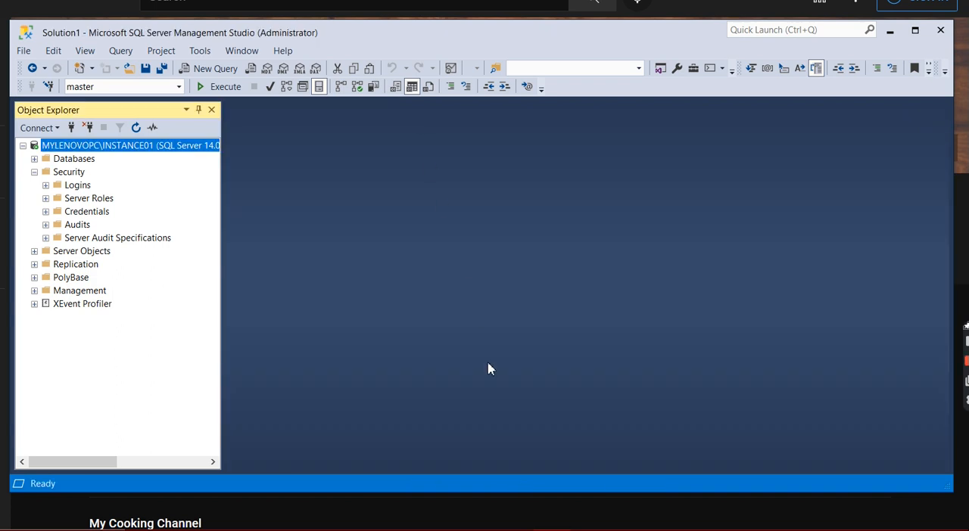
left_click(89, 127)
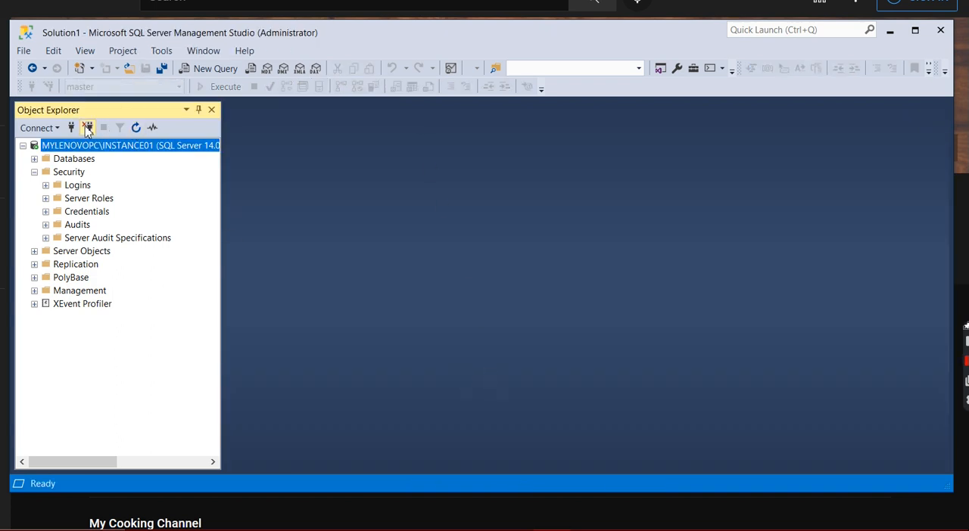
left_click(941, 32)
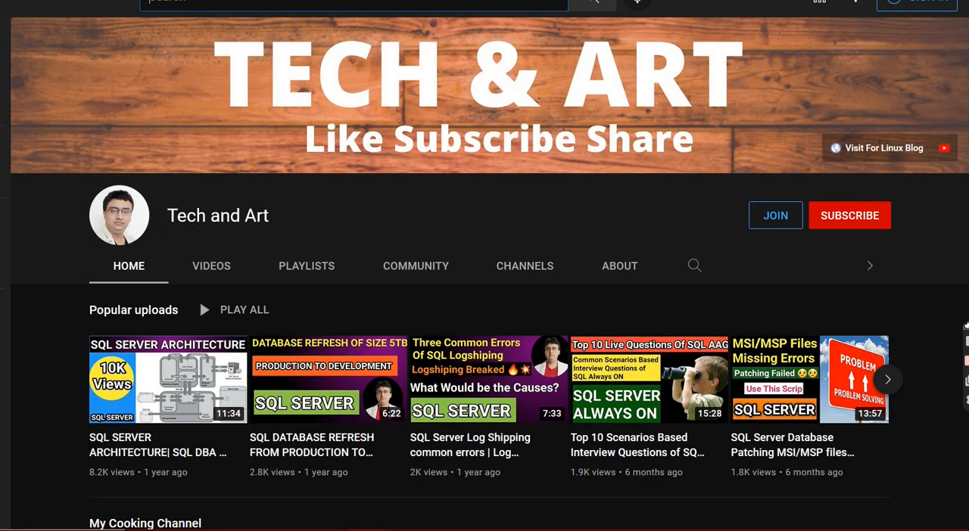
Find "ssms", run Microsoft SQL Server Management Studio 18 as administrator, and connect to MYLENOVOPC\INSTANCE01 with Windows Authentication
key("super")
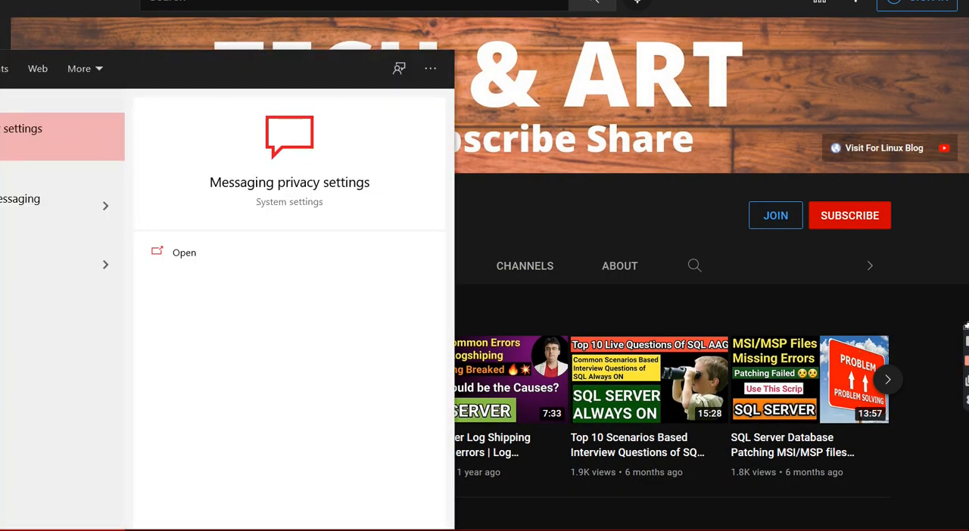
key("BackSpace")
key("BackSpace")
key("BackSpace")
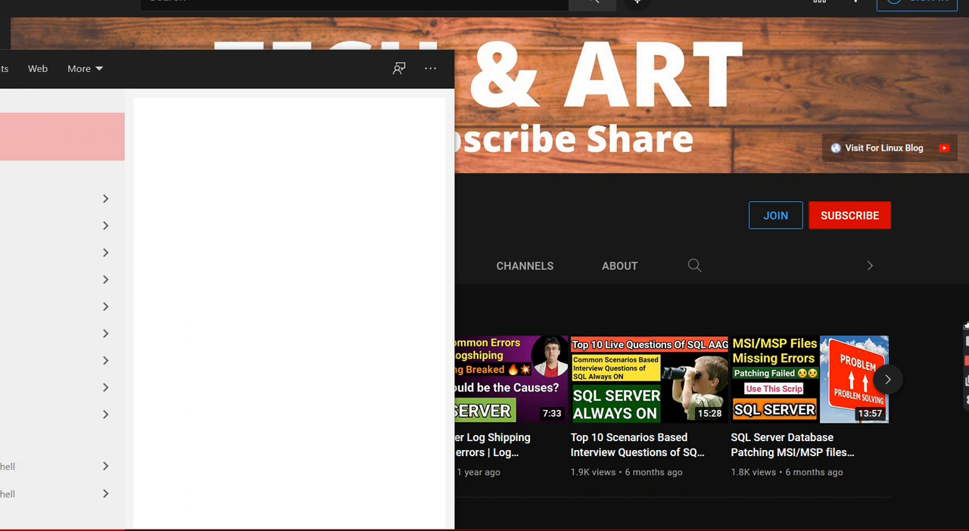
type("ssmss")
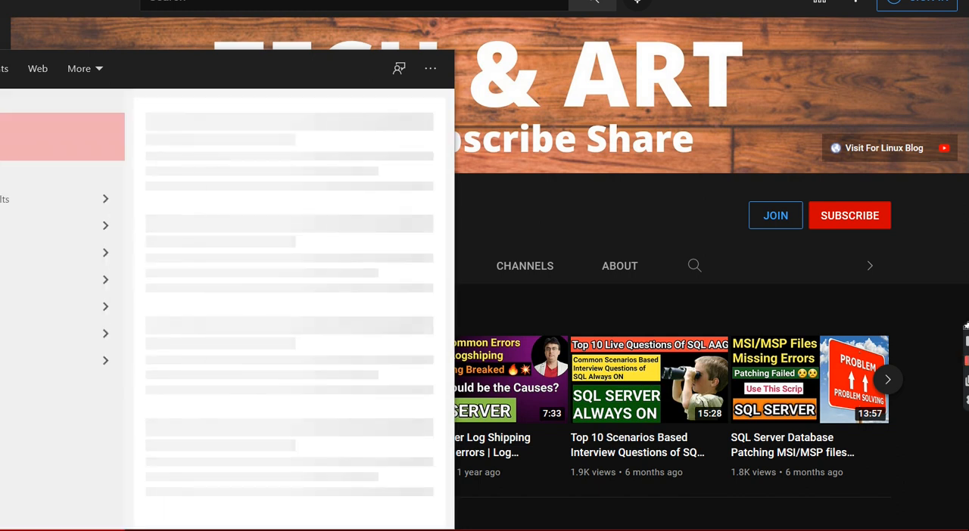
key("BackSpace")
key("BackSpace")
key("BackSpace")
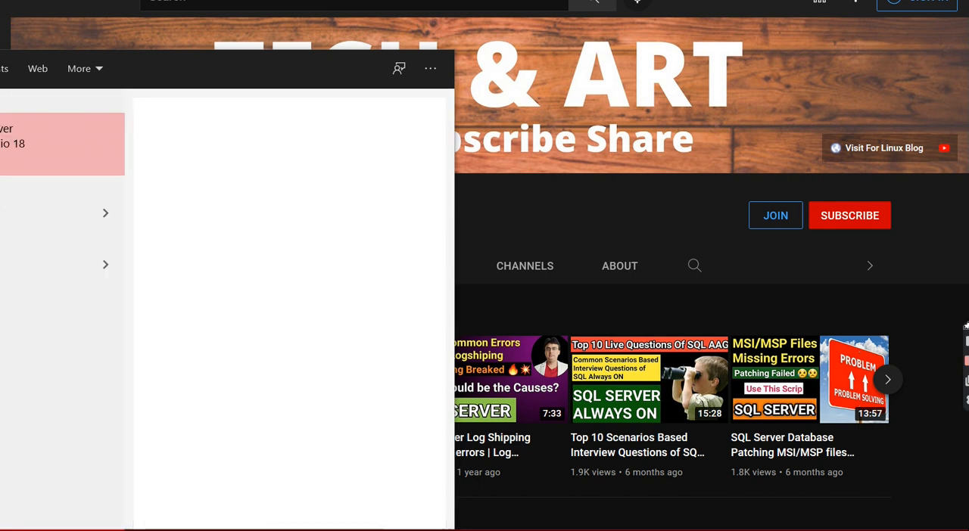
type("ssms")
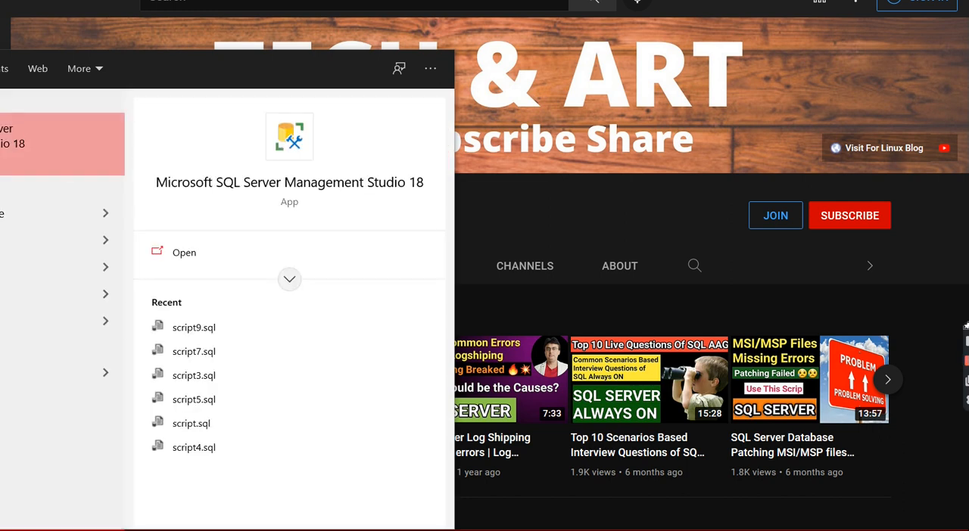
right_click(12, 148)
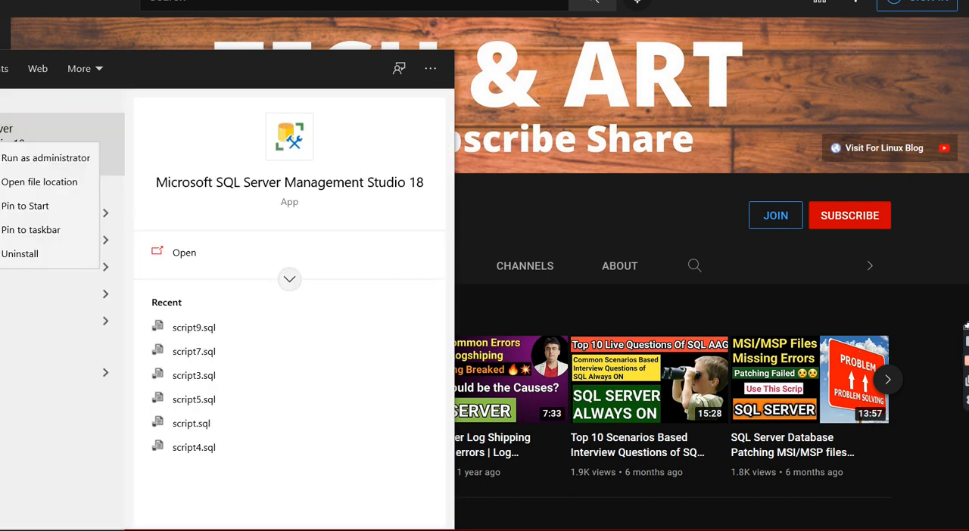
left_click(15, 159)
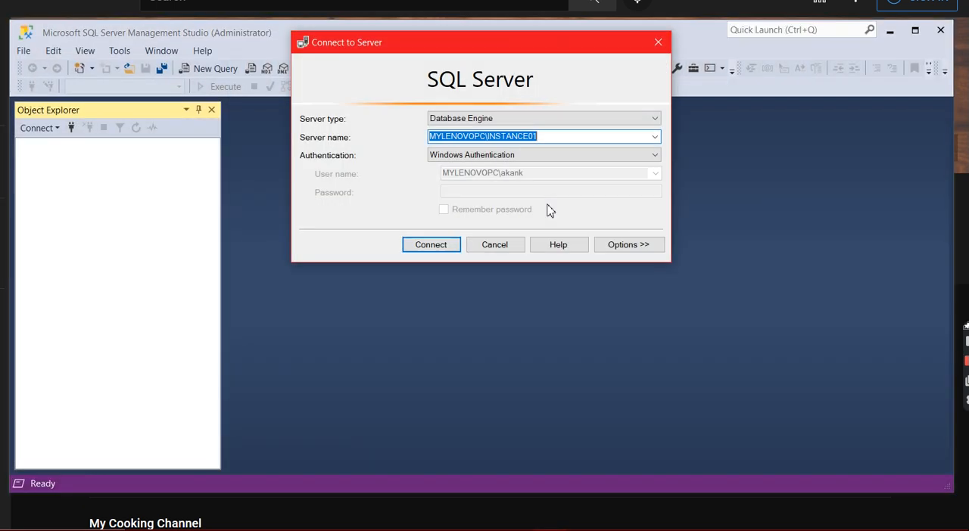
left_click(445, 246)
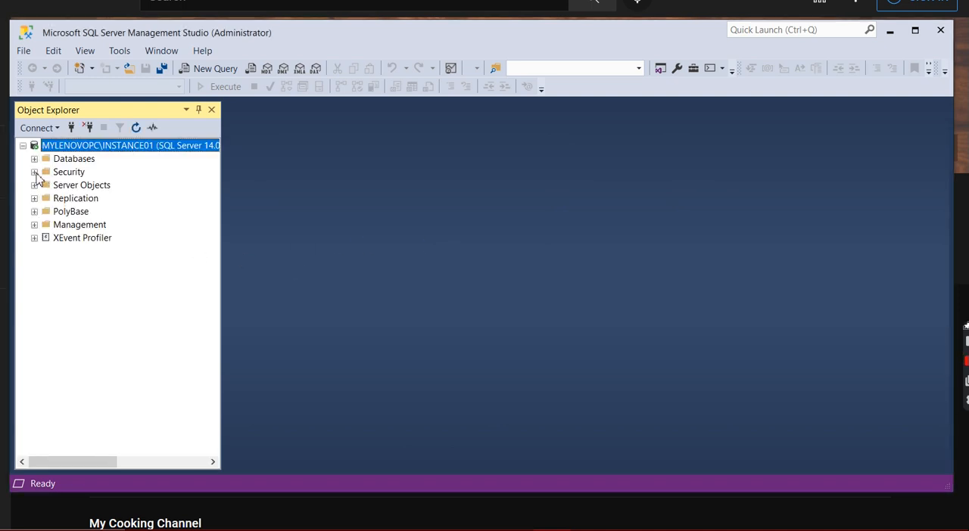
Open the properties of the sa login, found among the server's security logins
left_click(34, 173)
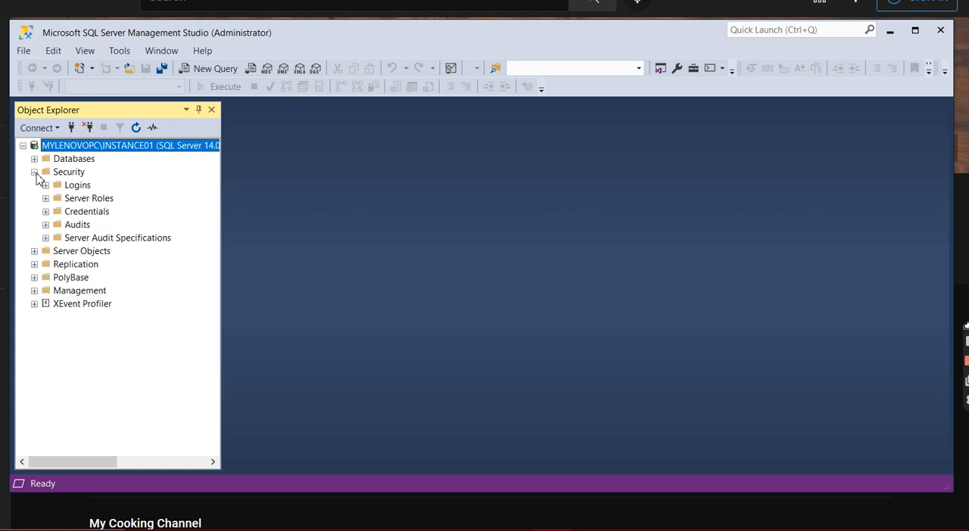
left_click(46, 186)
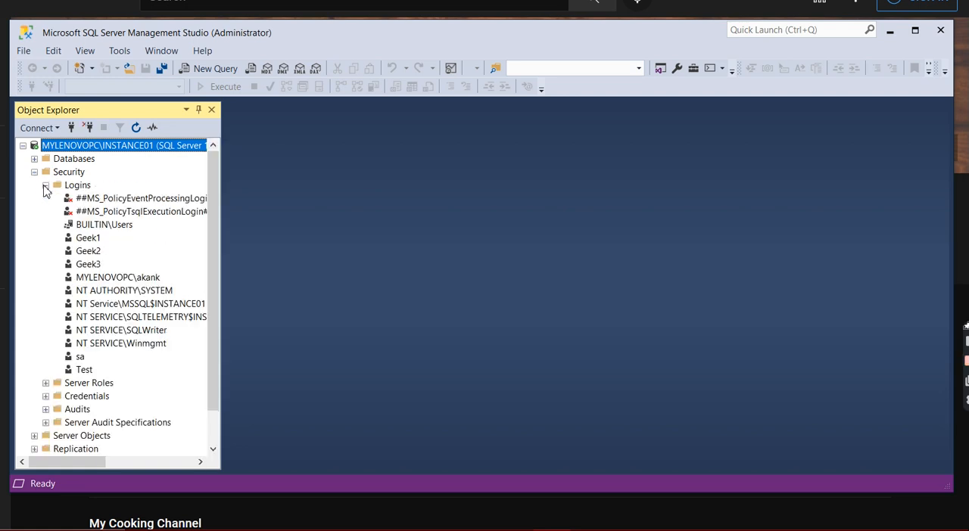
left_click(82, 361)
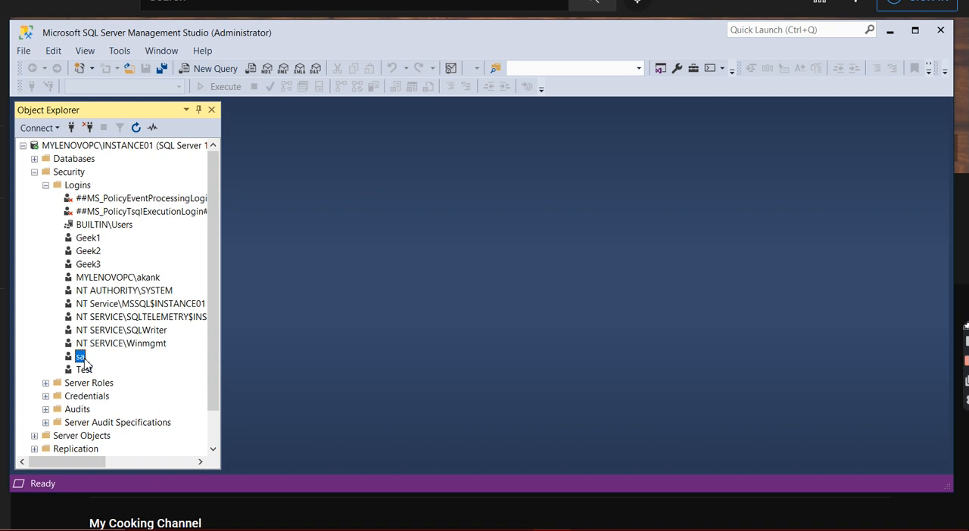
right_click(84, 361)
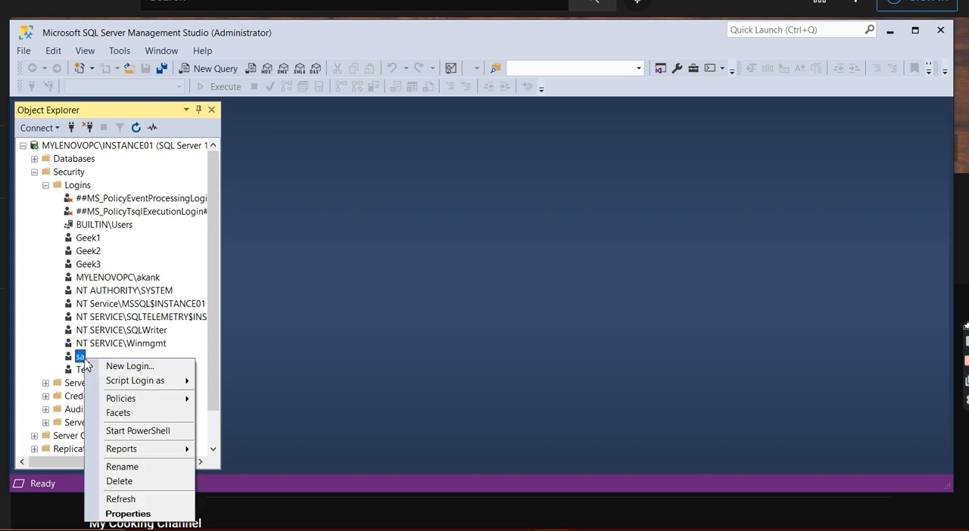
left_click(146, 517)
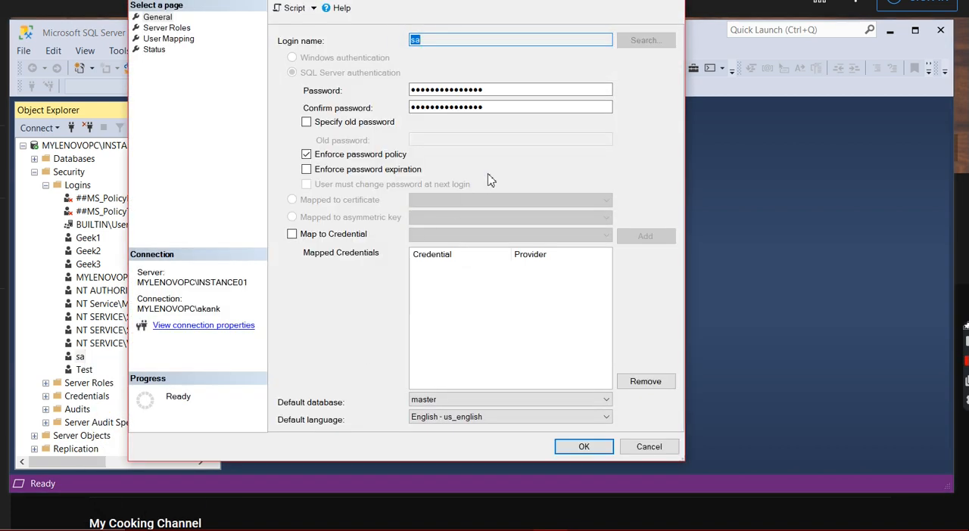
Replace the existing password of the sa login with a new password in its login properties
left_click(498, 91)
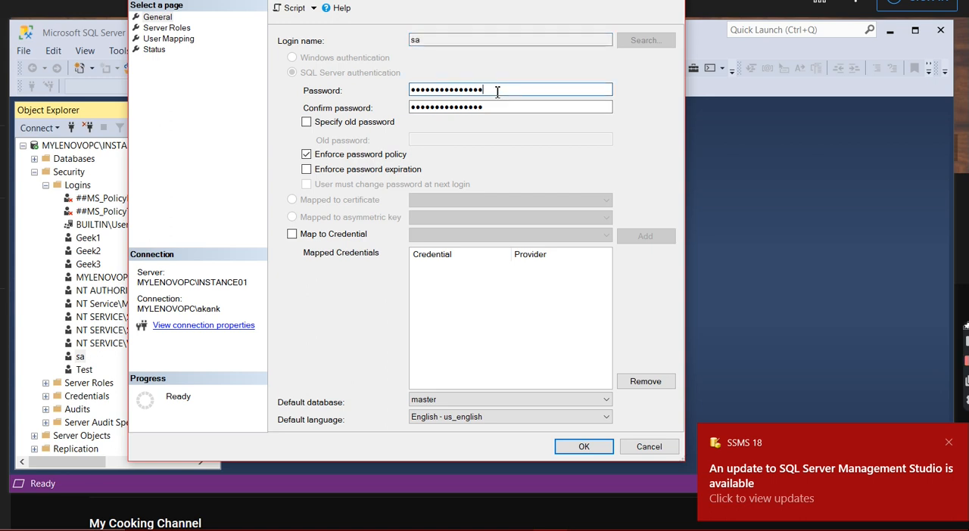
left_click_drag(497, 91, 386, 95)
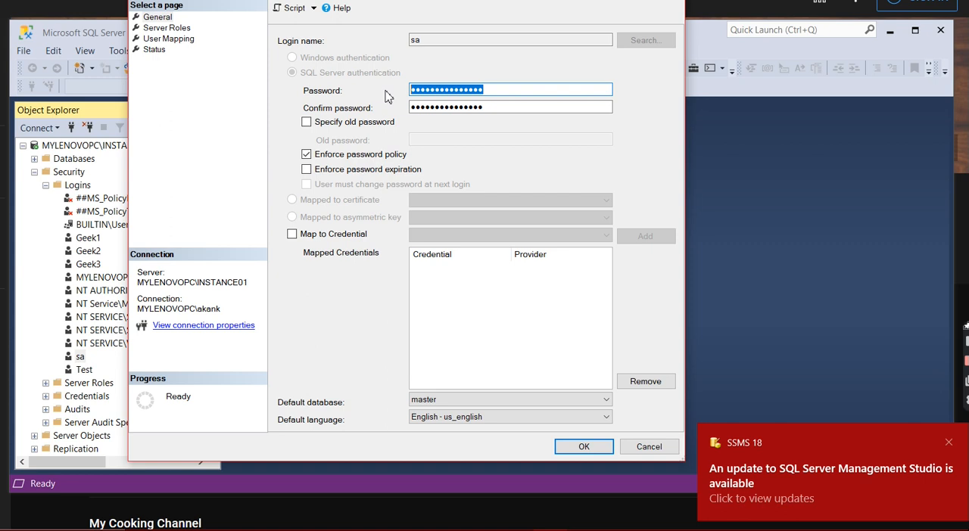
left_click_drag(448, 0, 462, 50)
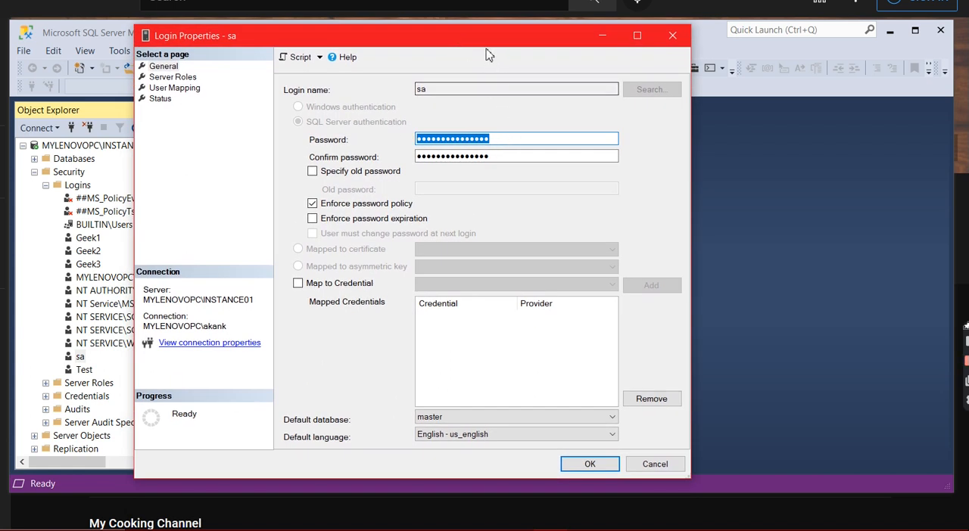
left_click_drag(483, 44, 482, 39)
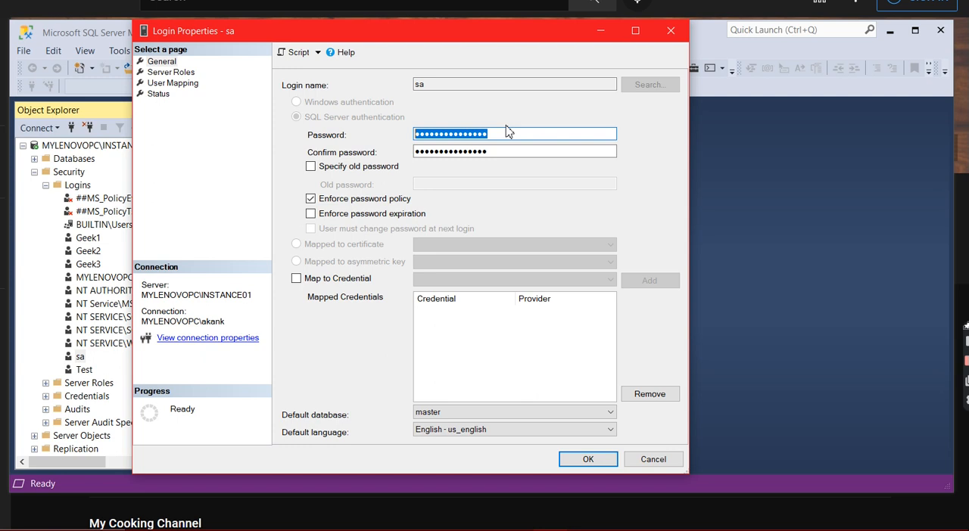
type("*******")
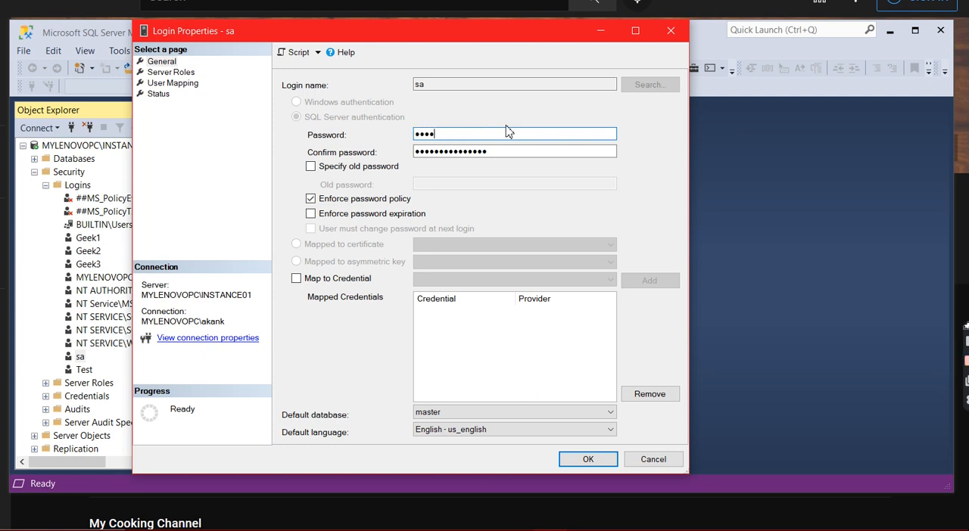
type("*")
key("BackSpace")
key("BackSpace")
key("BackSpace")
key("BackSpace")
key("BackSpace")
key("BackSpace")
key("BackSpace")
key("BackSpace")
type("***********")
Enter the same new password as the sa login's confirmation password and save the login properties
left_click(490, 154)
left_click_drag(490, 154, 375, 159)
type("***********")
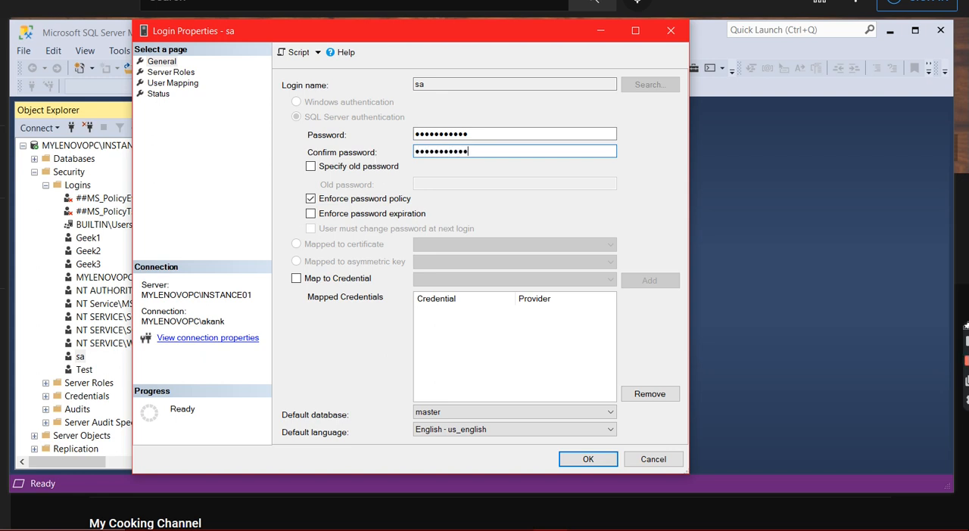
left_click(577, 462)
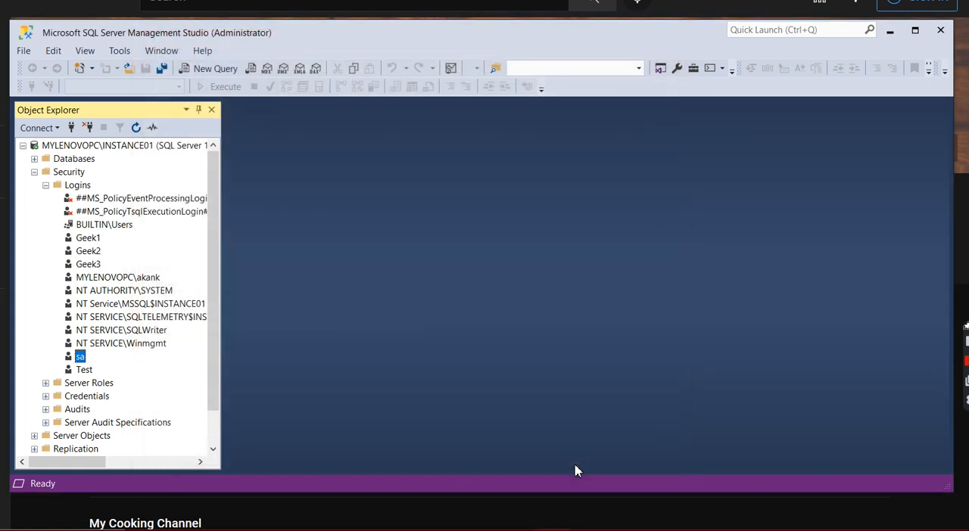
Try to connect to MYLENOVOPC\INSTANCE01 with SQL Server Authentication as sa, entering the account password
left_click(71, 127)
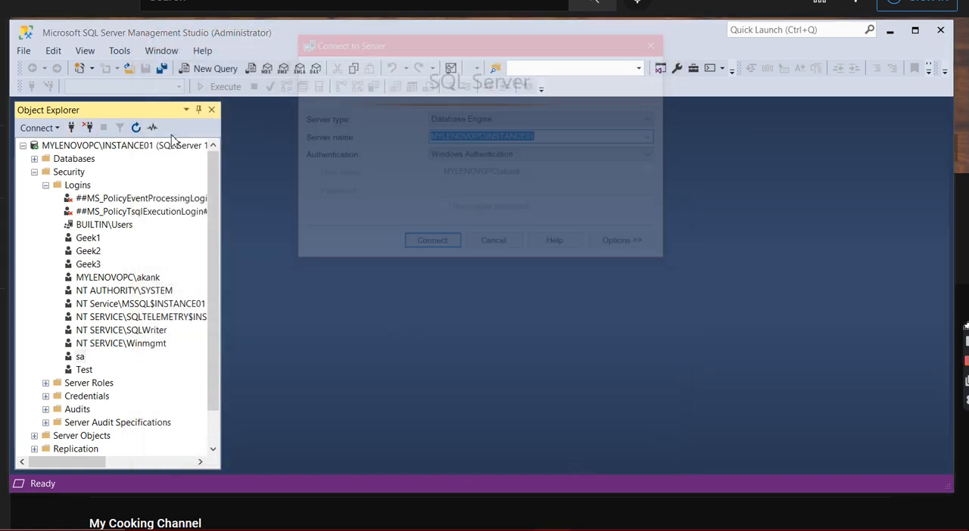
left_click(625, 156)
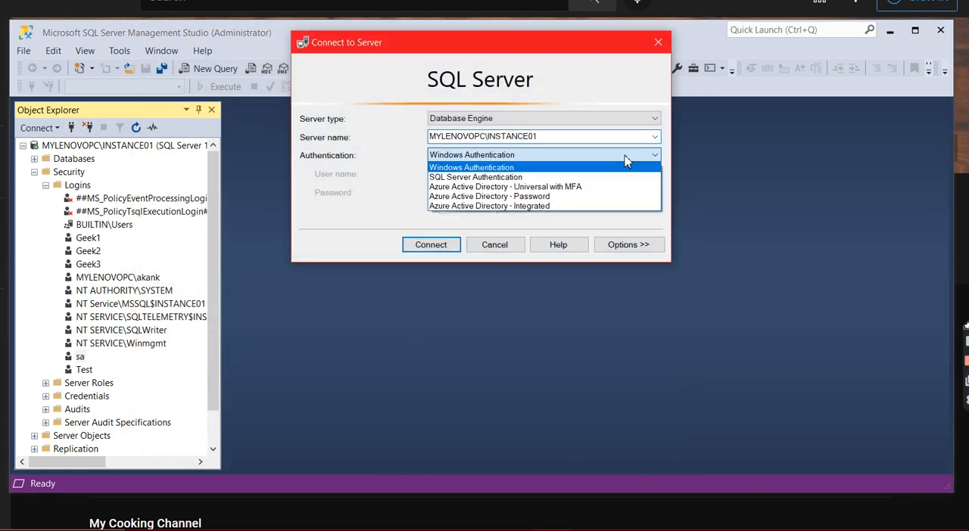
left_click(539, 177)
left_click(478, 191)
type("123456789")
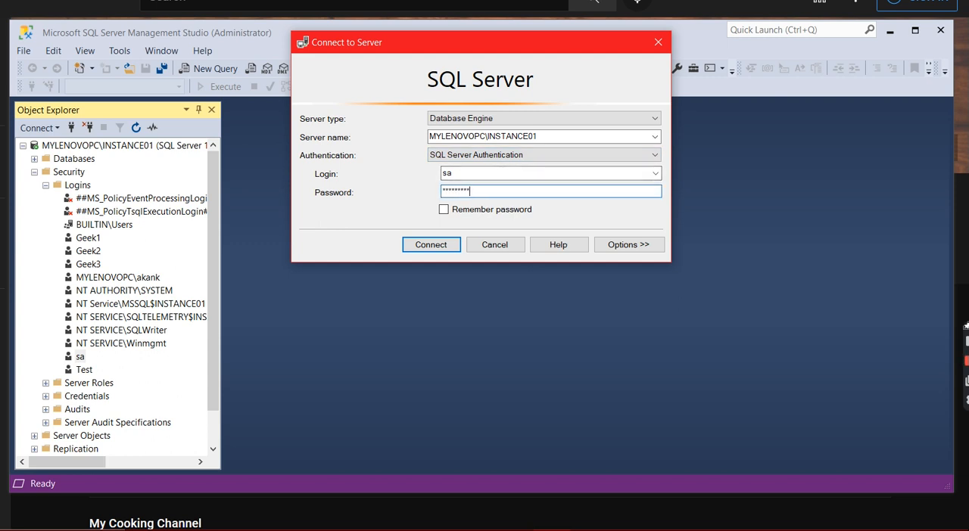
left_click(429, 245)
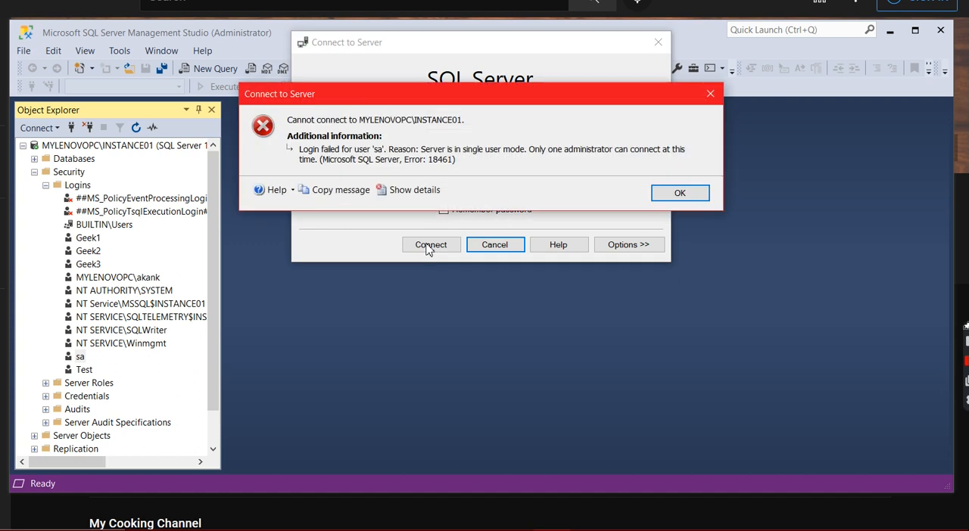
left_click(664, 192)
left_click(428, 246)
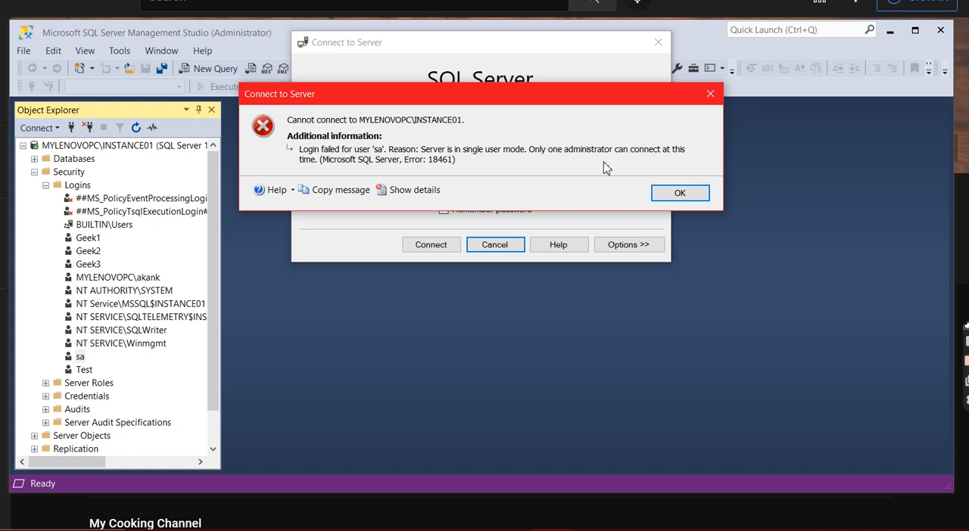
left_click(679, 194)
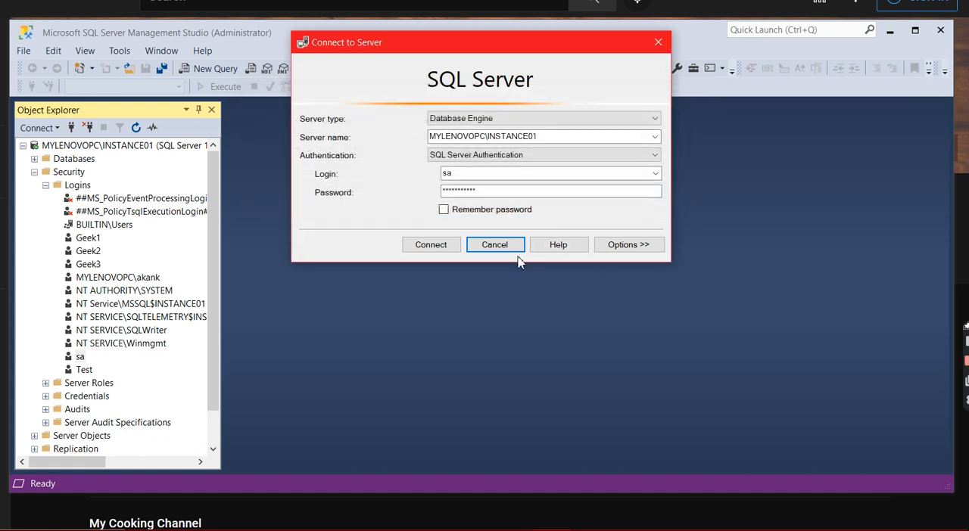
left_click(504, 251)
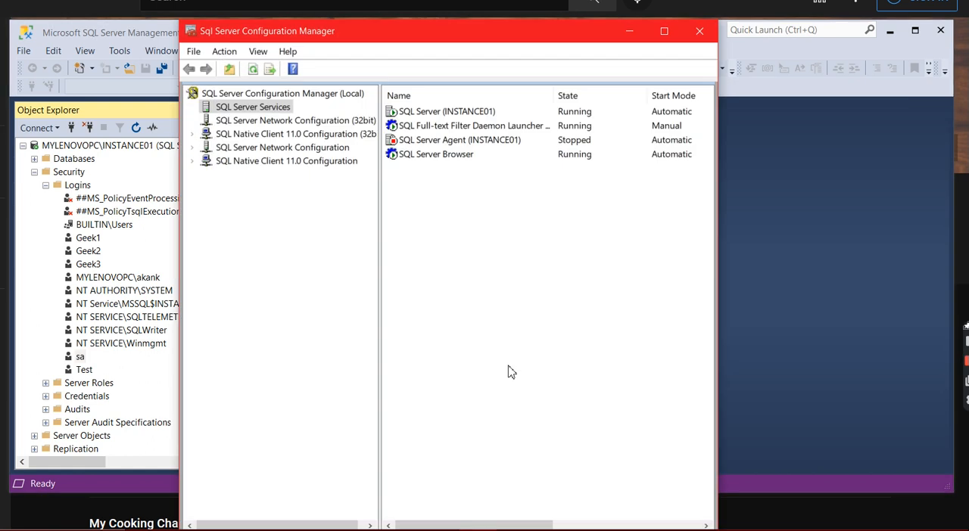
Switch to Sql Server Configuration Manager and remove the -f startup parameter from the SQL Server (INSTANCE01) service, applying the change
double_click(489, 112)
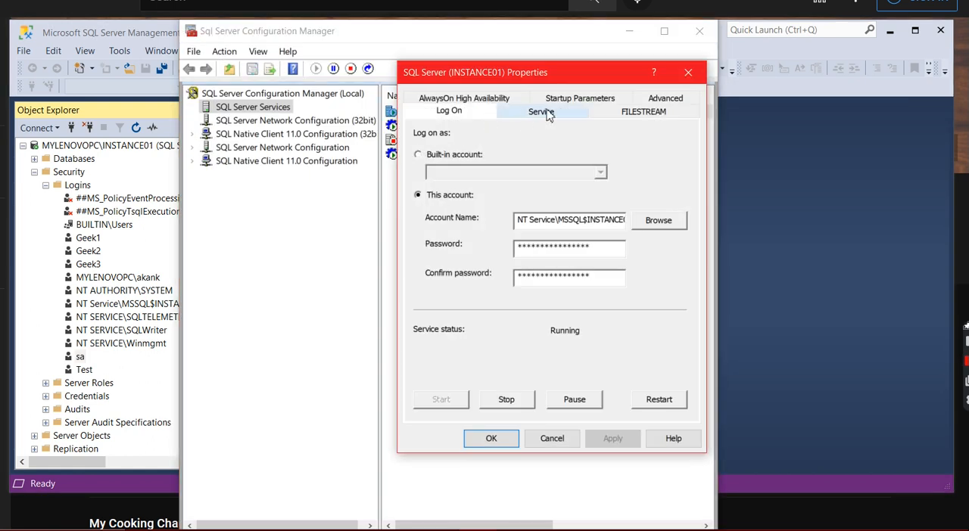
left_click(575, 106)
left_click(420, 233)
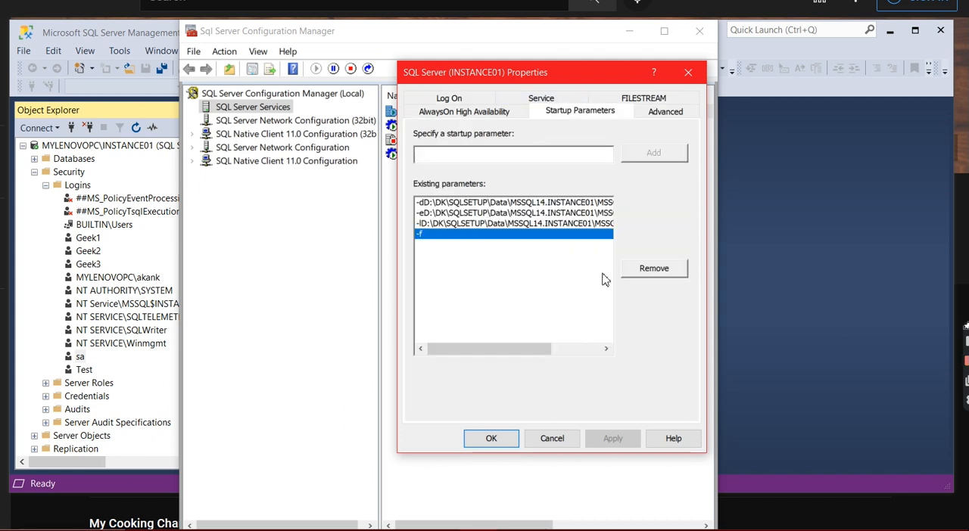
left_click(655, 270)
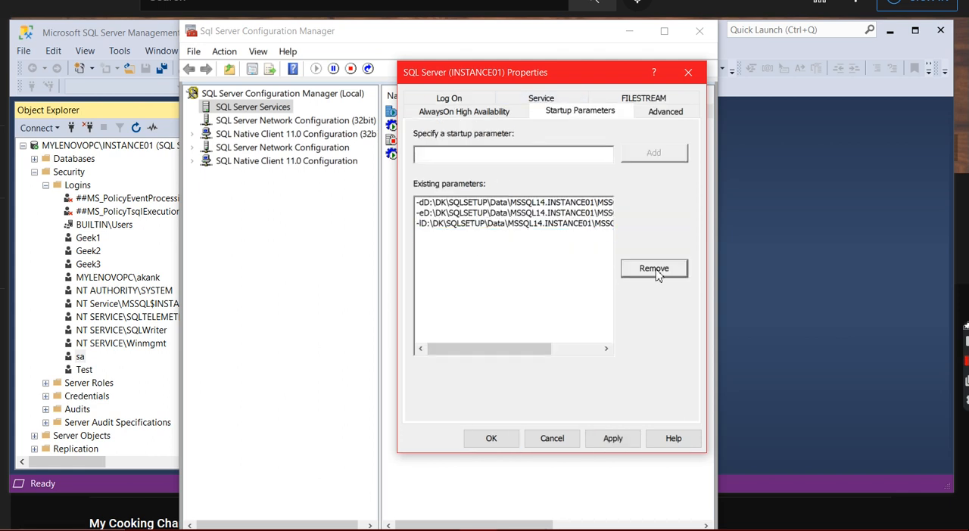
left_click(612, 438)
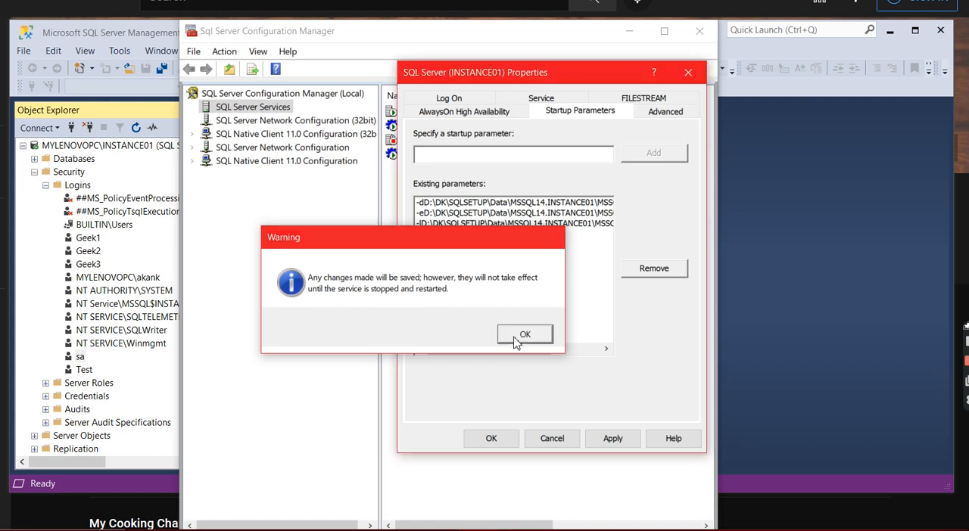
left_click(518, 335)
left_click(491, 438)
Restart the SQL Server (INSTANCE01) service and close Sql Server Configuration Manager
left_click(487, 113)
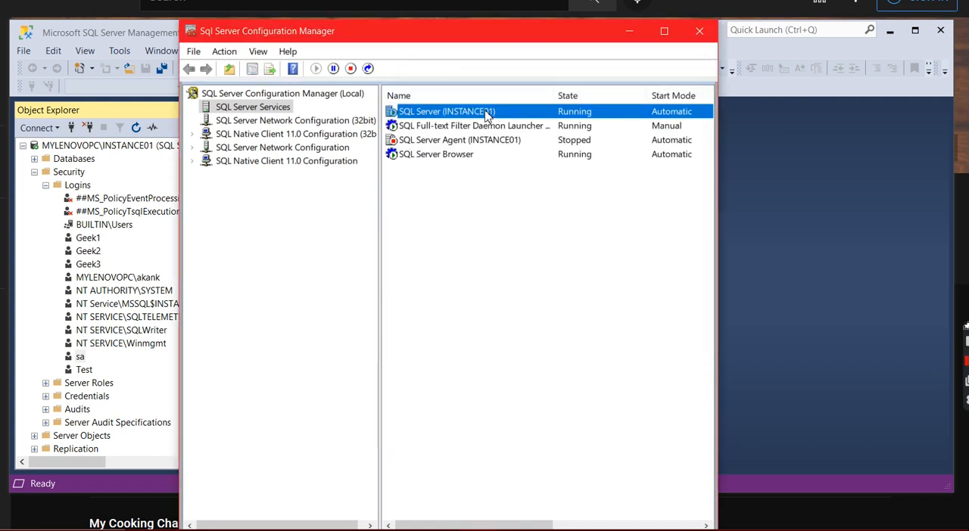
right_click(487, 113)
left_click(520, 187)
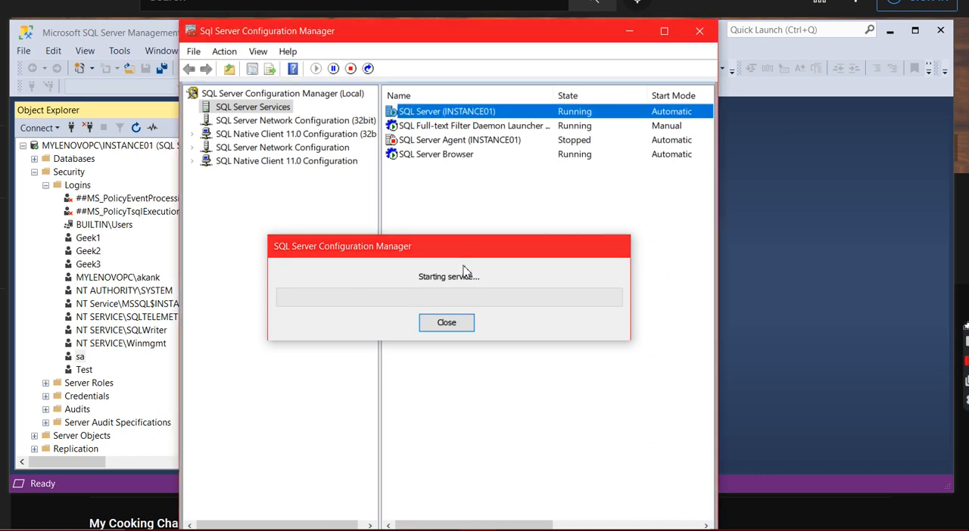
left_click(700, 31)
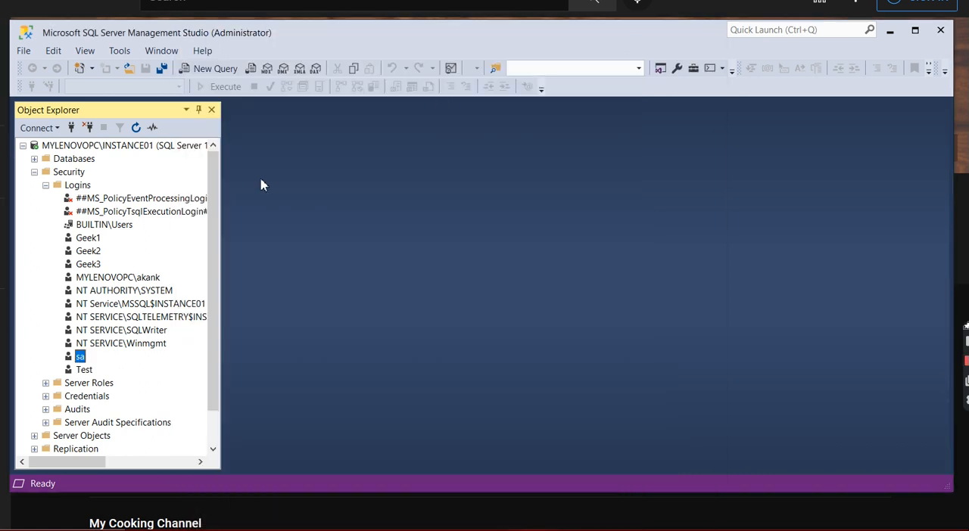
Connect Object Explorer to MYLENOVOPC\INSTANCE01 with SQL Server Authentication as sa, entering the new account password
left_click(72, 127)
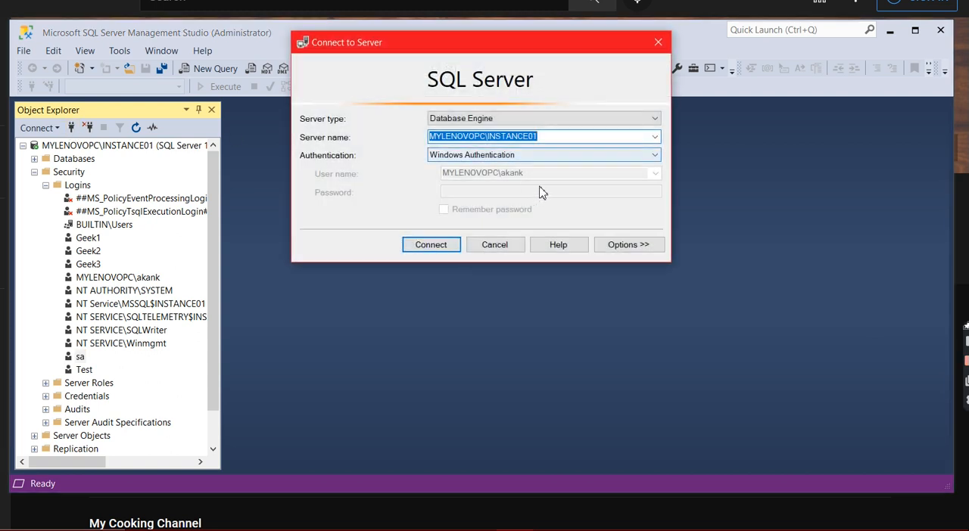
left_click(564, 156)
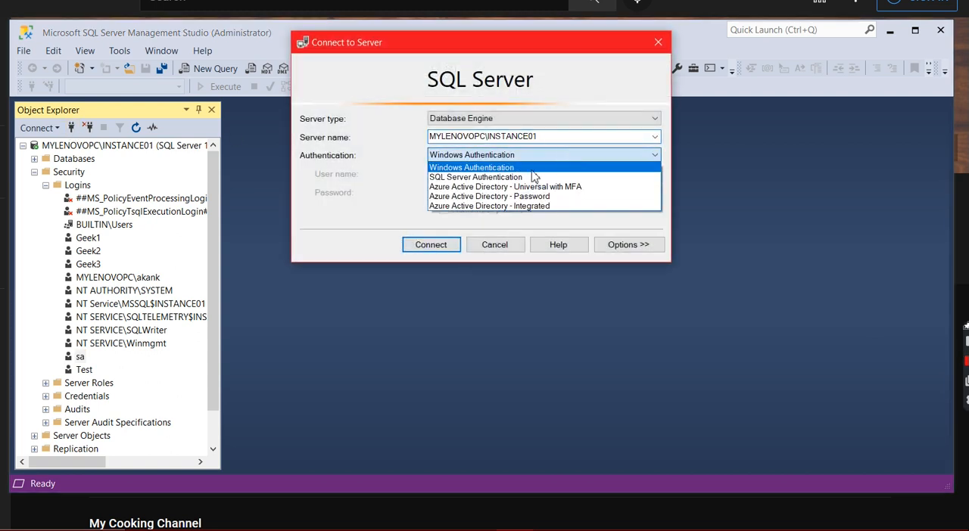
left_click(490, 177)
left_click(445, 193)
type("**********")
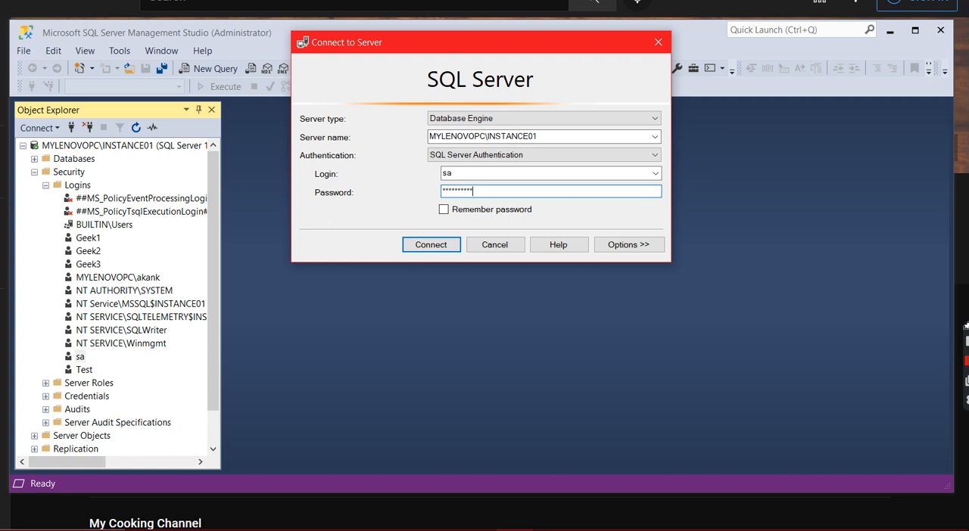
left_click(439, 245)
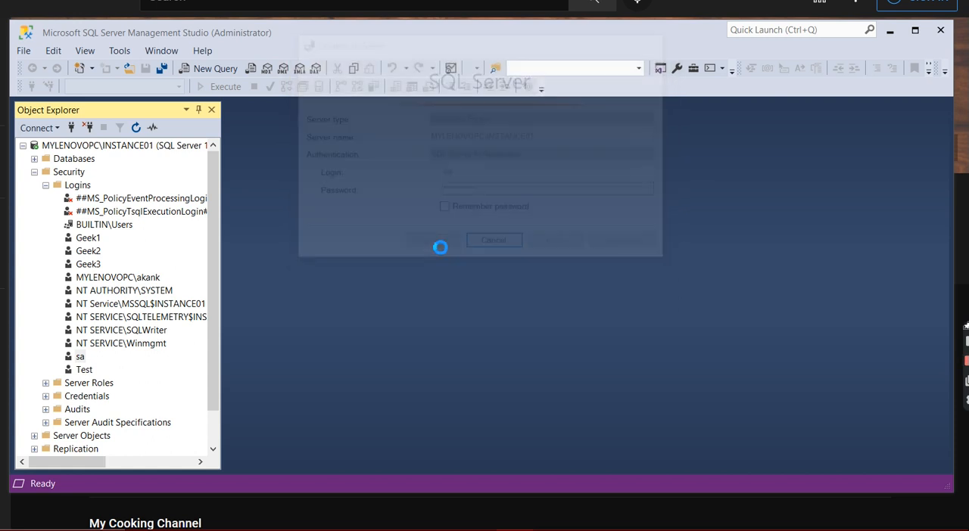
Disconnect the older Windows Authentication connection to the server and widen Object Explorer to show the full name of the sa connection
scroll(119, 172, "up", 10)
left_click(34, 172)
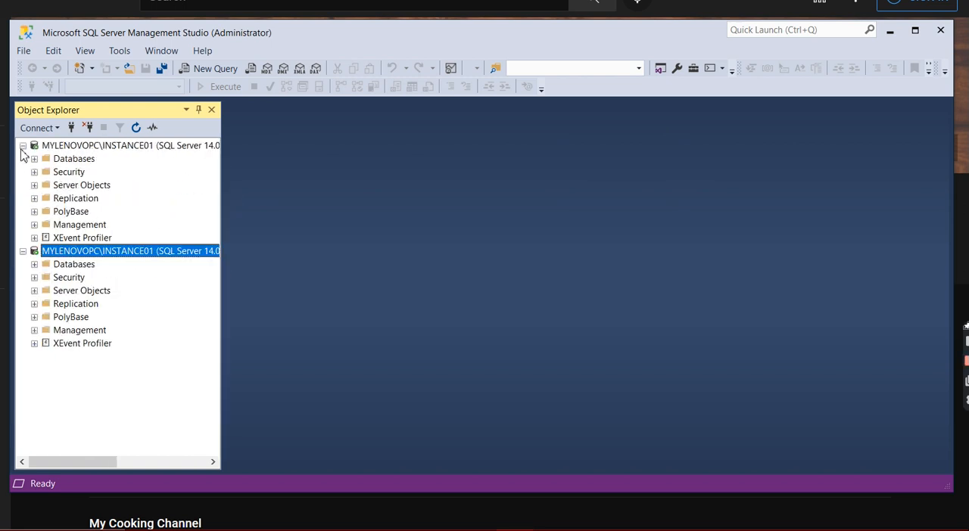
left_click(24, 251)
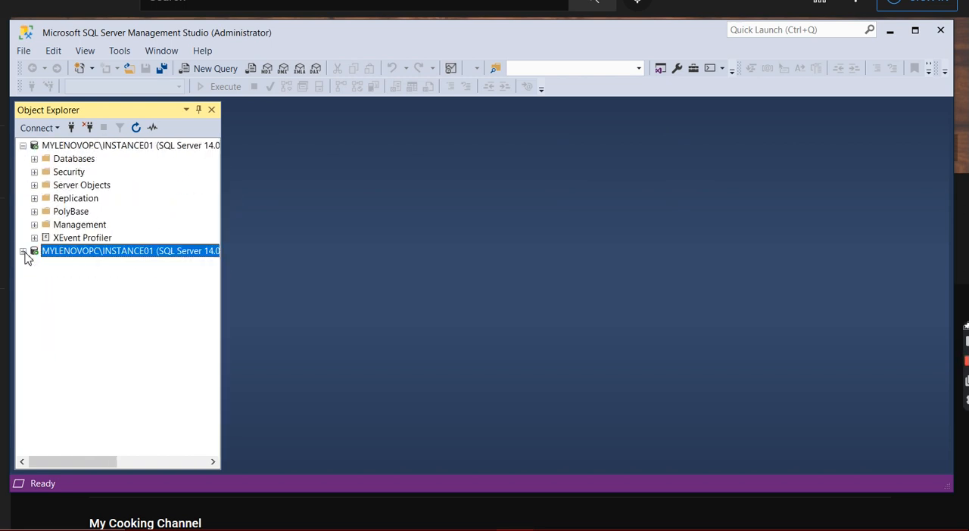
left_click(23, 251)
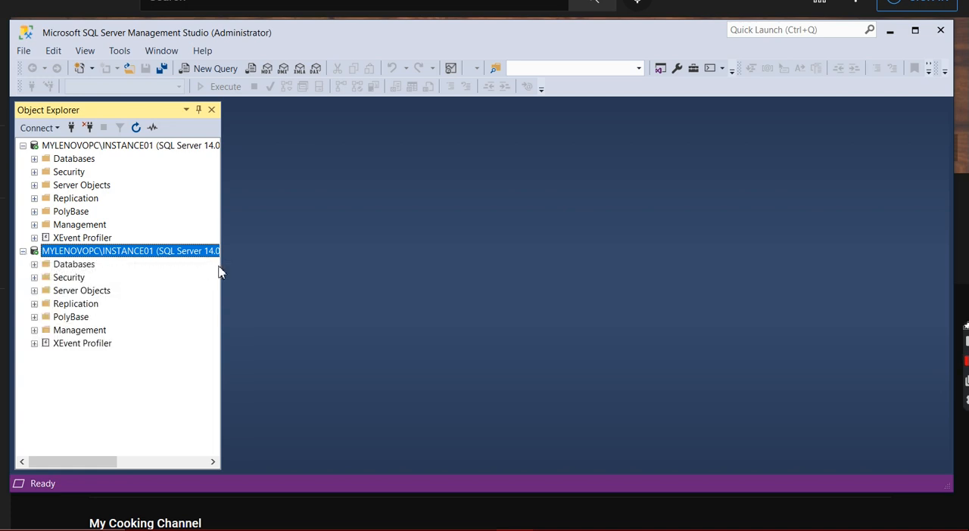
left_click(121, 146)
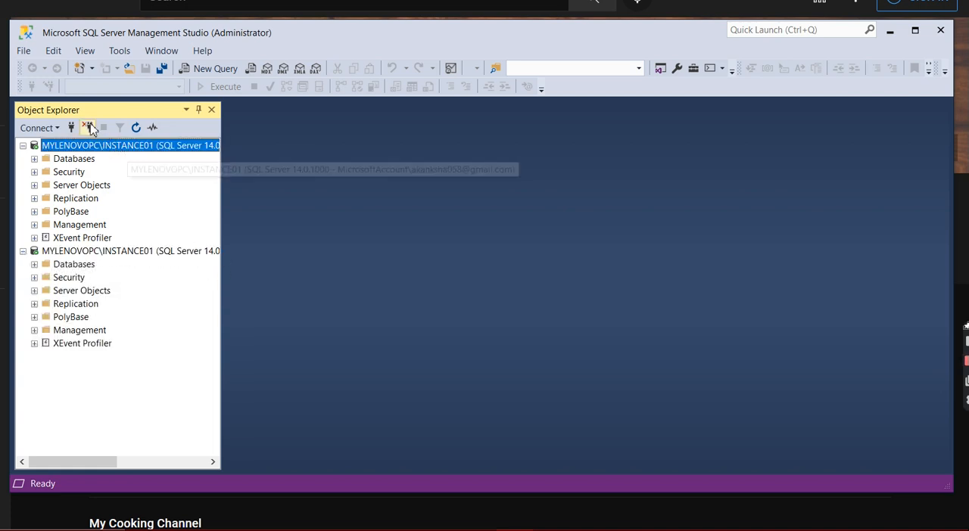
left_click(89, 127)
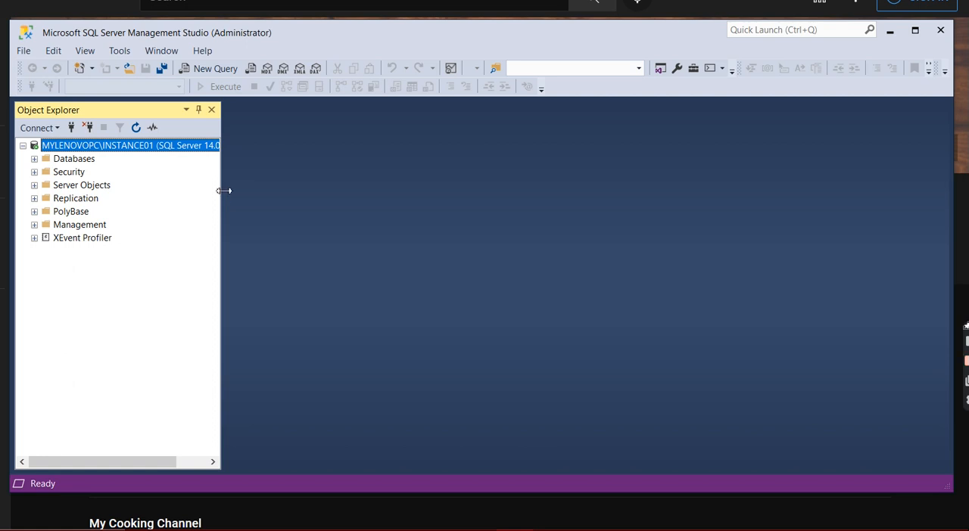
left_click_drag(235, 192, 389, 202)
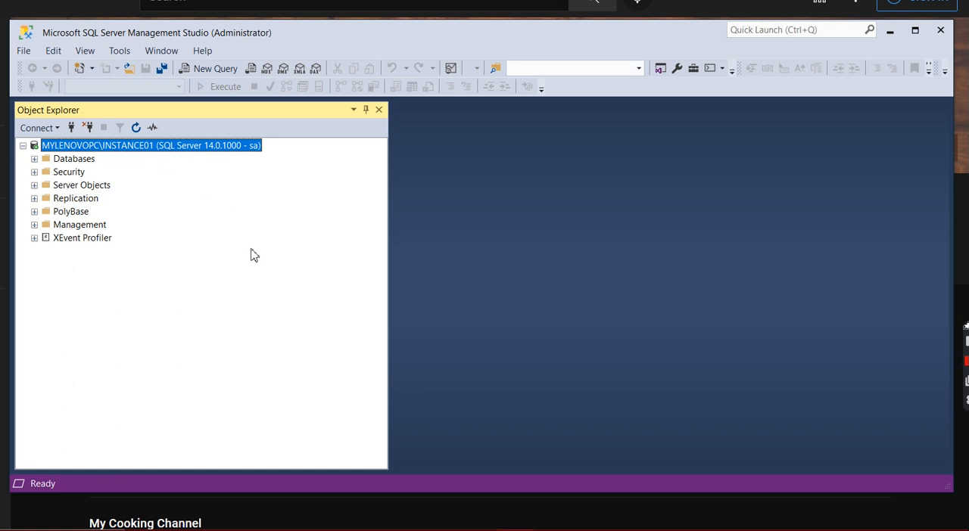
Grant the sysadmin server role to the MYLENOVOPC Windows user login, found among the server's security logins
left_click(34, 173)
left_click(45, 184)
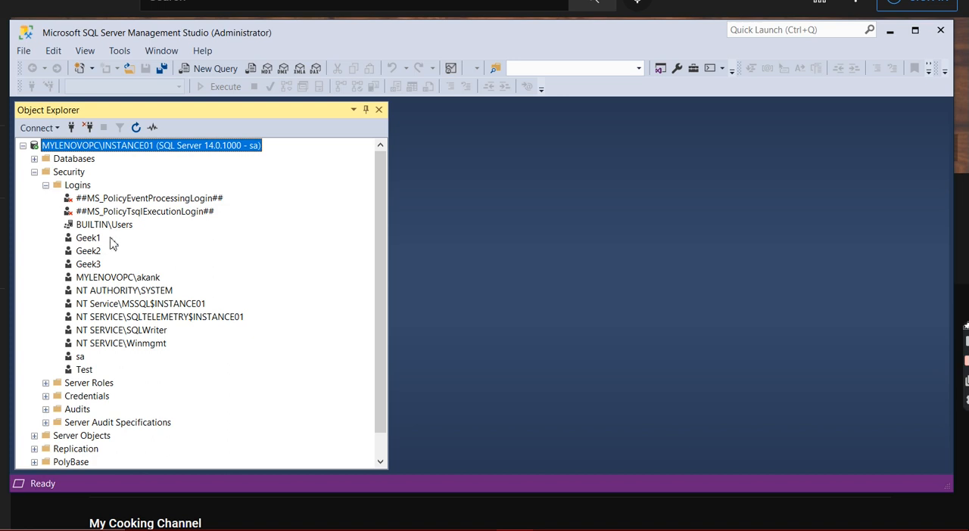
right_click(156, 281)
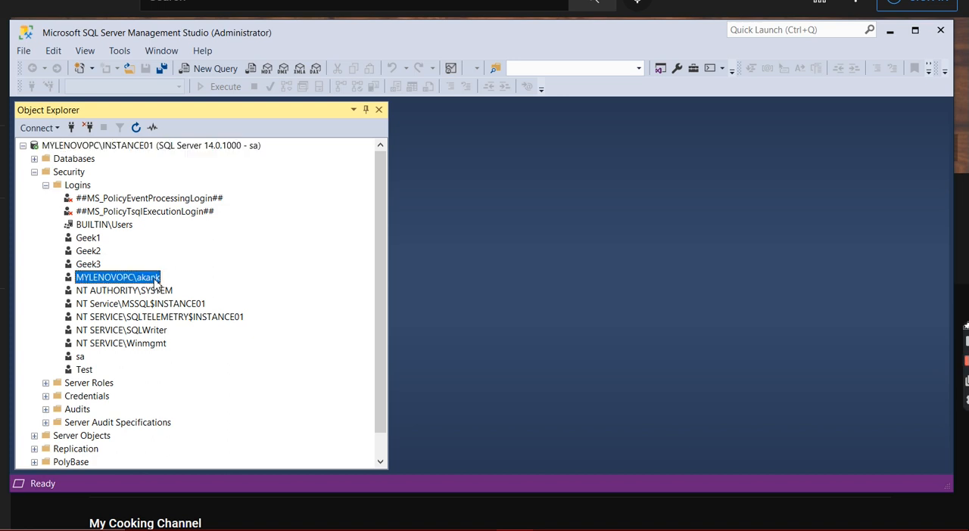
left_click(209, 433)
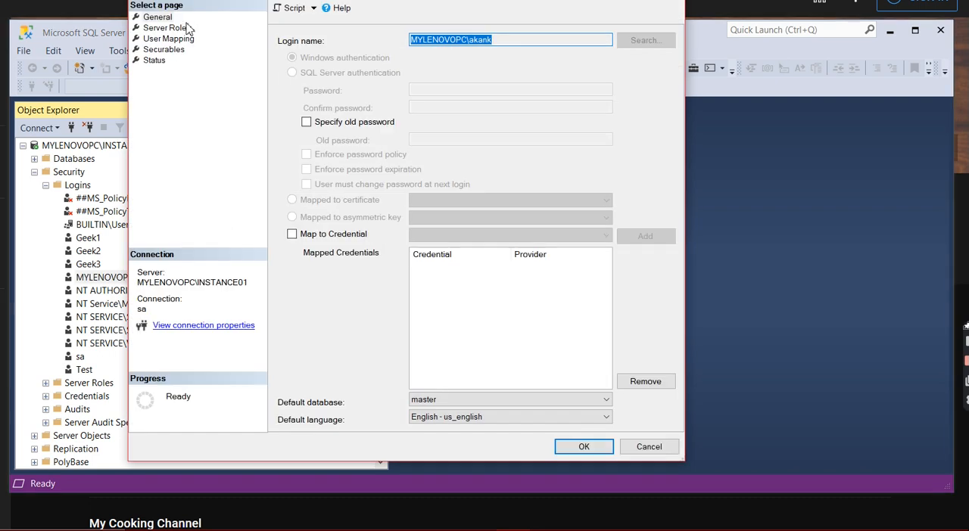
left_click(184, 28)
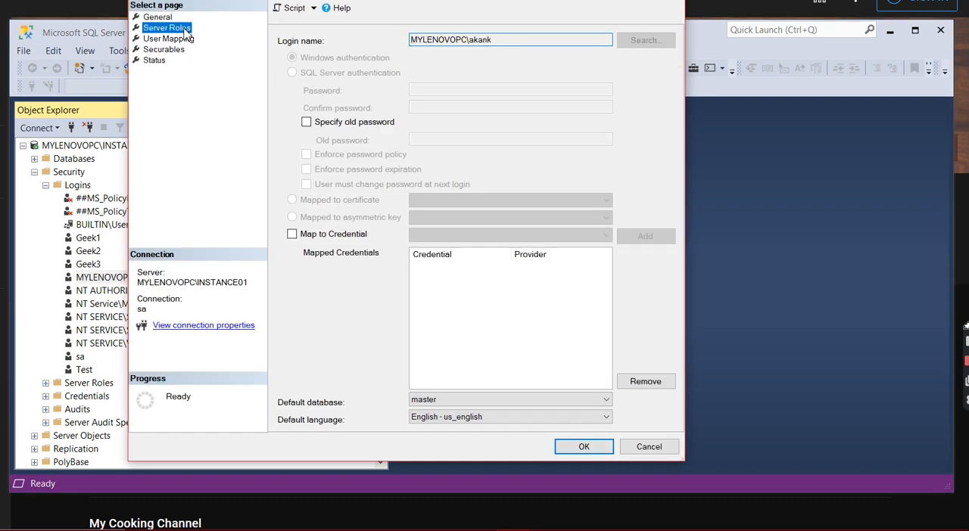
left_click(282, 167)
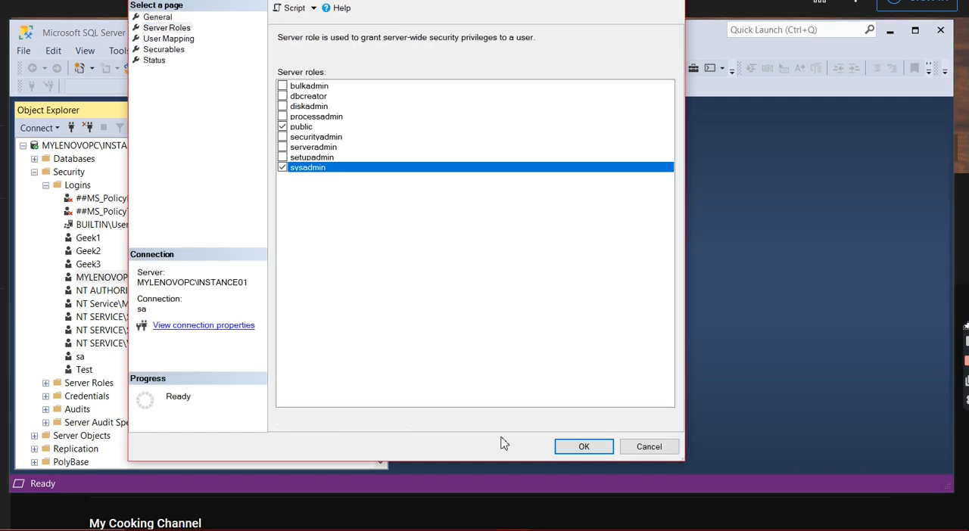
left_click(584, 447)
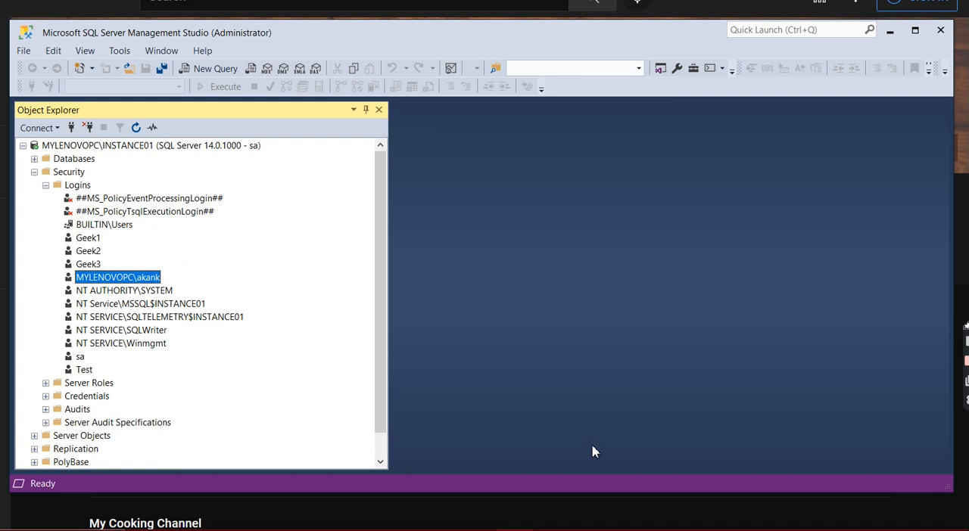
Collapse the server's Security folder, narrow Object Explorer again and dismiss the Lenovo Vantage notification
left_click(34, 173)
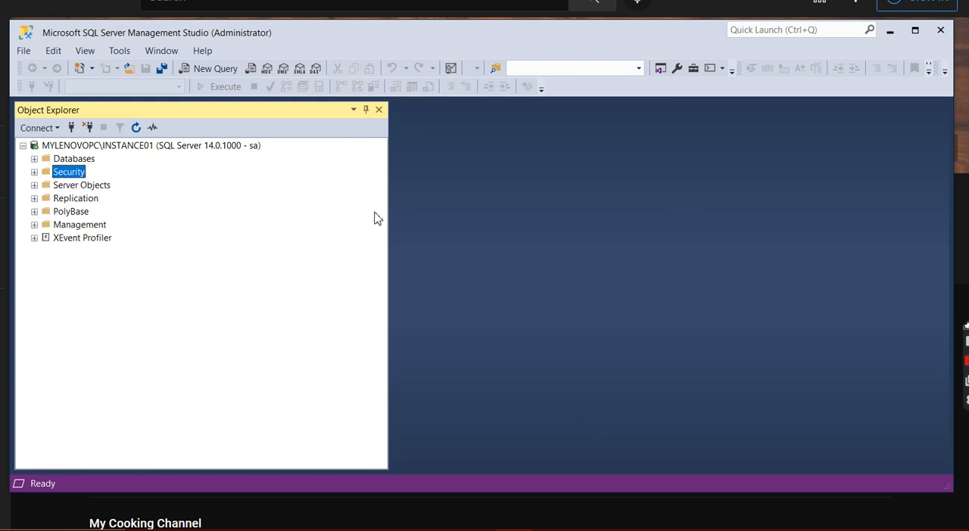
left_click_drag(390, 215, 235, 196)
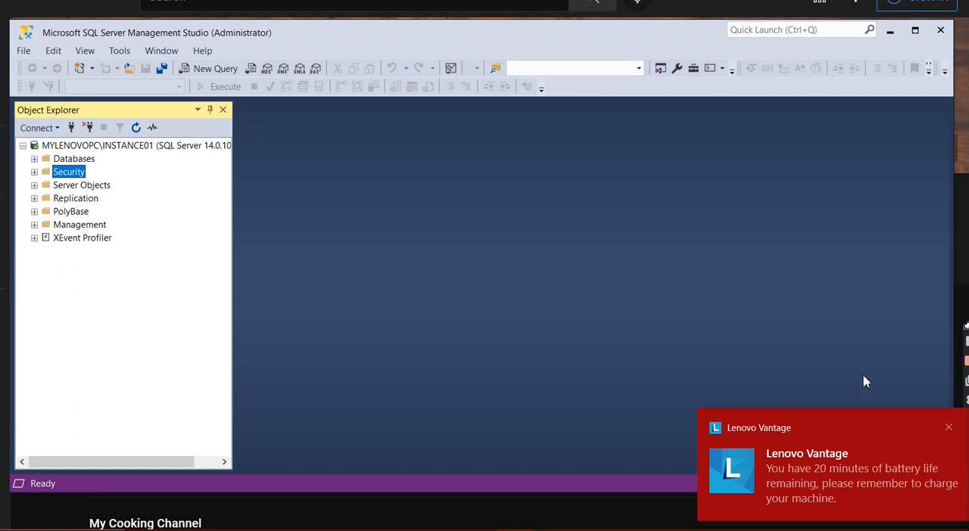
left_click(949, 428)
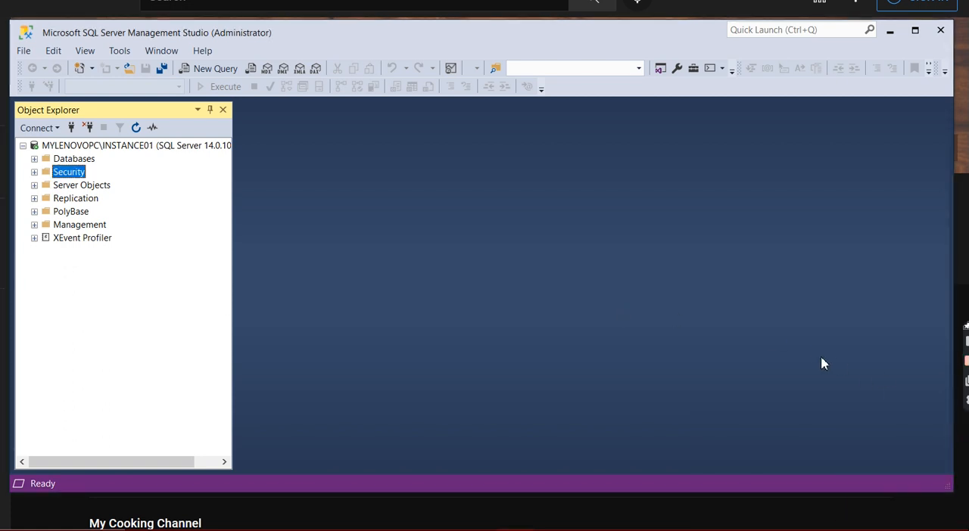